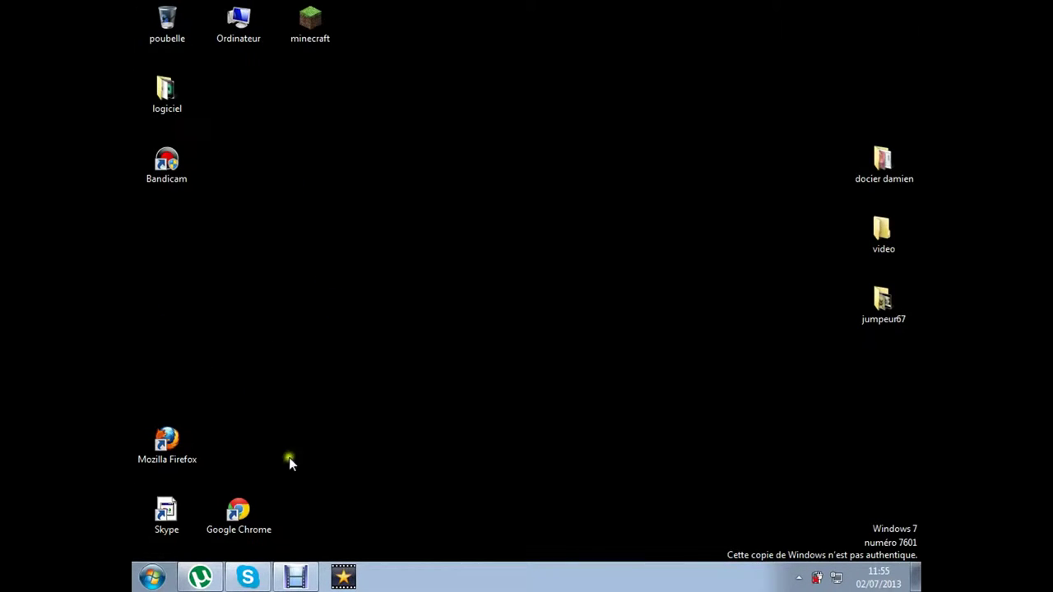
Launch Google Chrome, close the PortalDoSites tab and maximize the window on a new tab
left_click(218, 523)
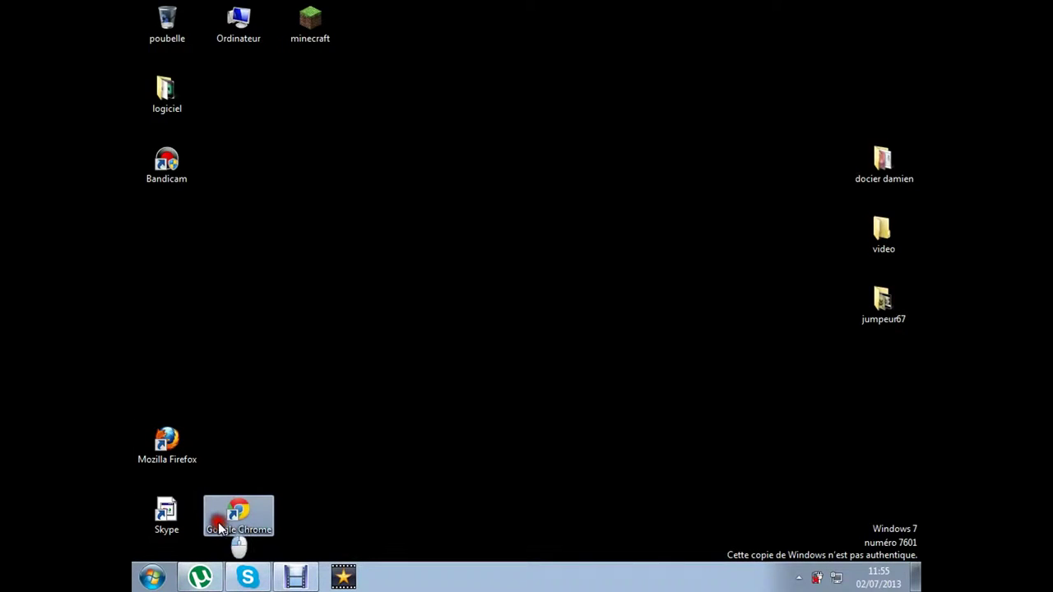
left_click(219, 524)
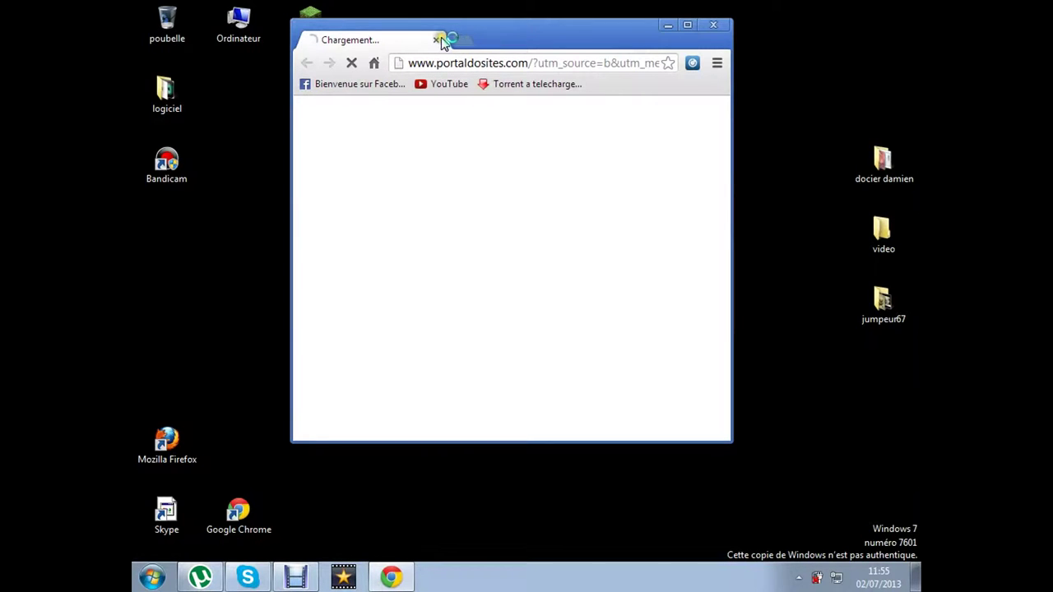
key("ctrl+t")
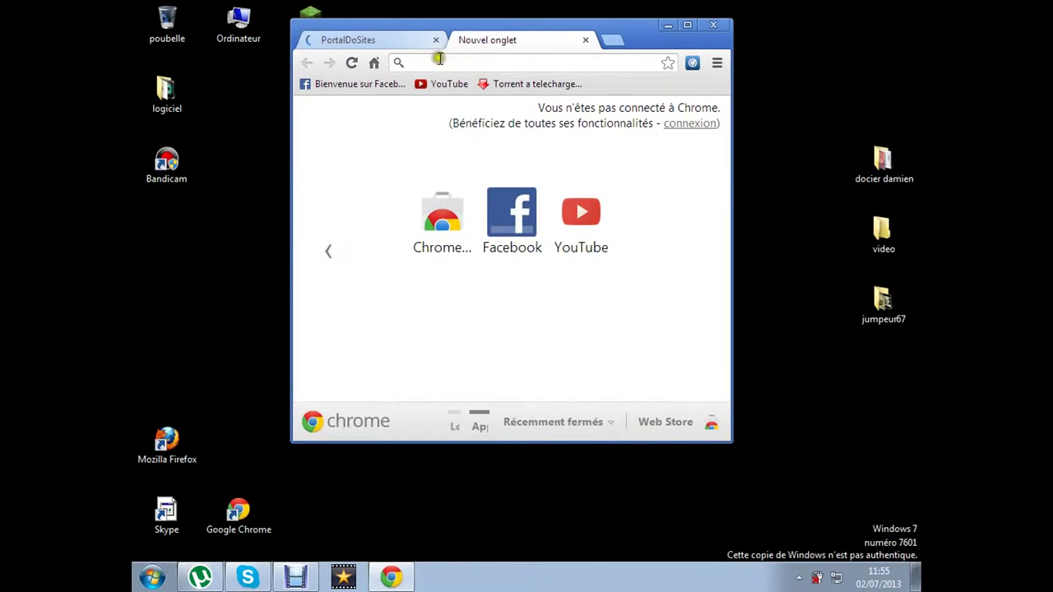
left_click(435, 42)
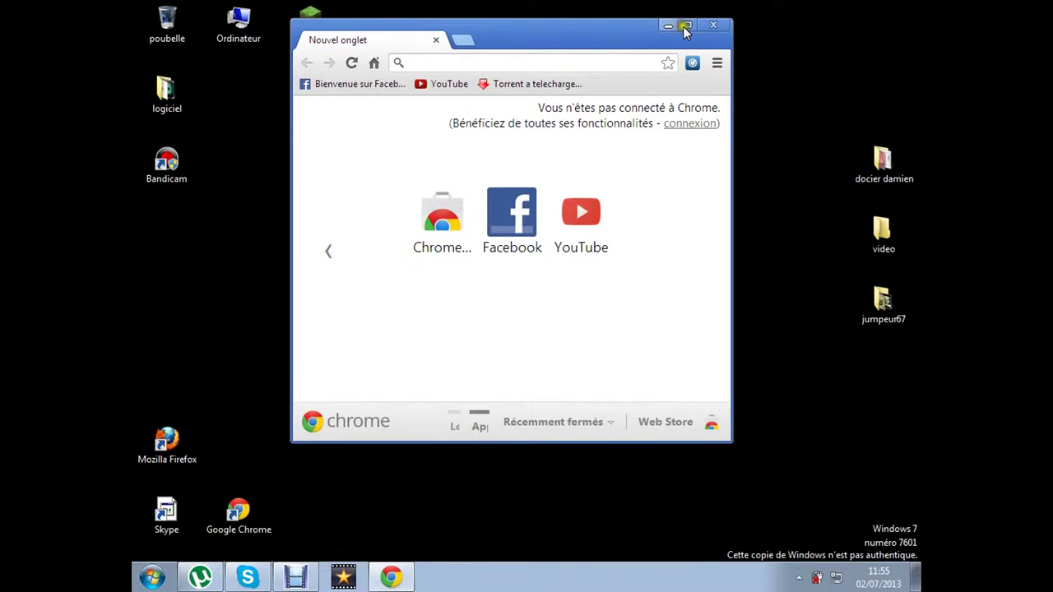
left_click(690, 26)
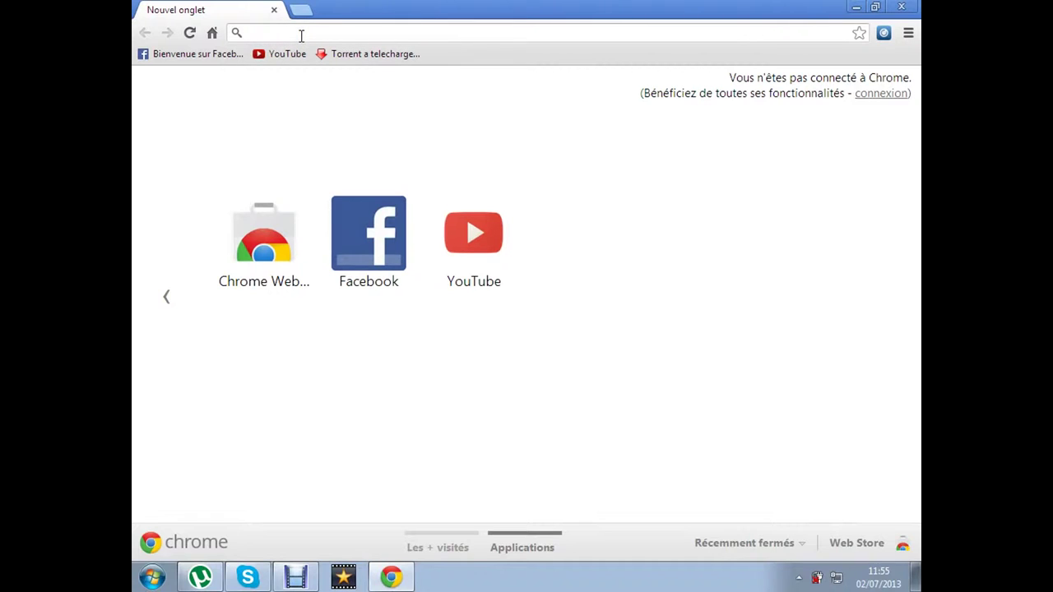
Google 'the pirate bay' and open the thepiratebay.sx result
type("th")
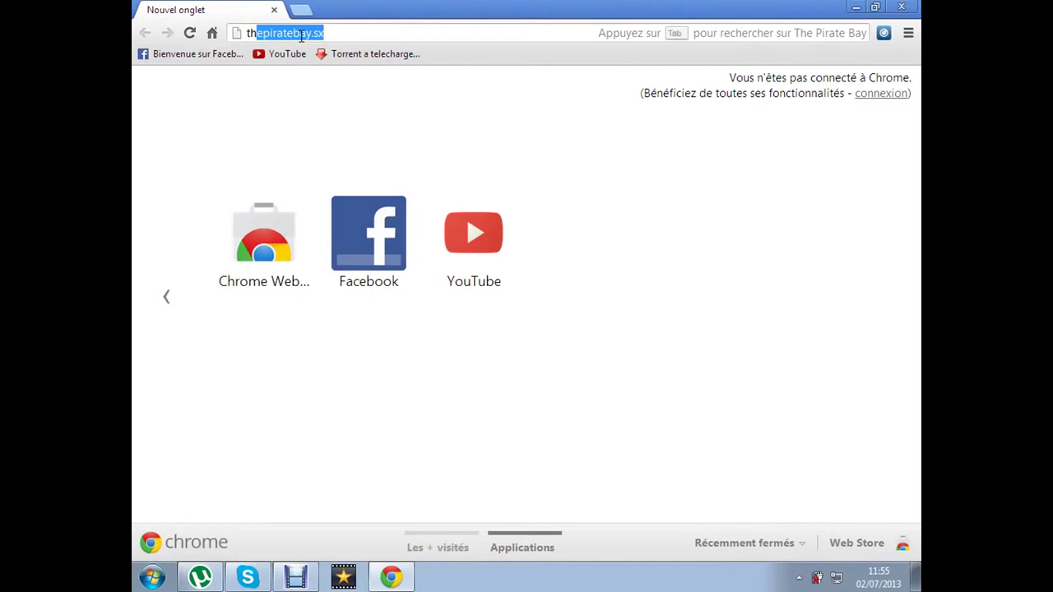
type("e pira")
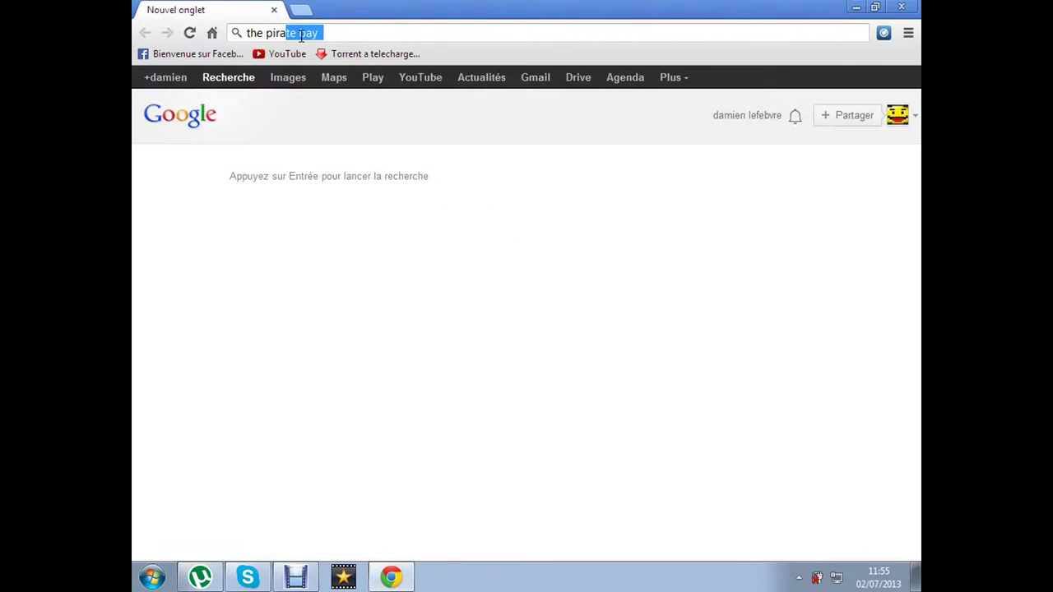
type("te bay")
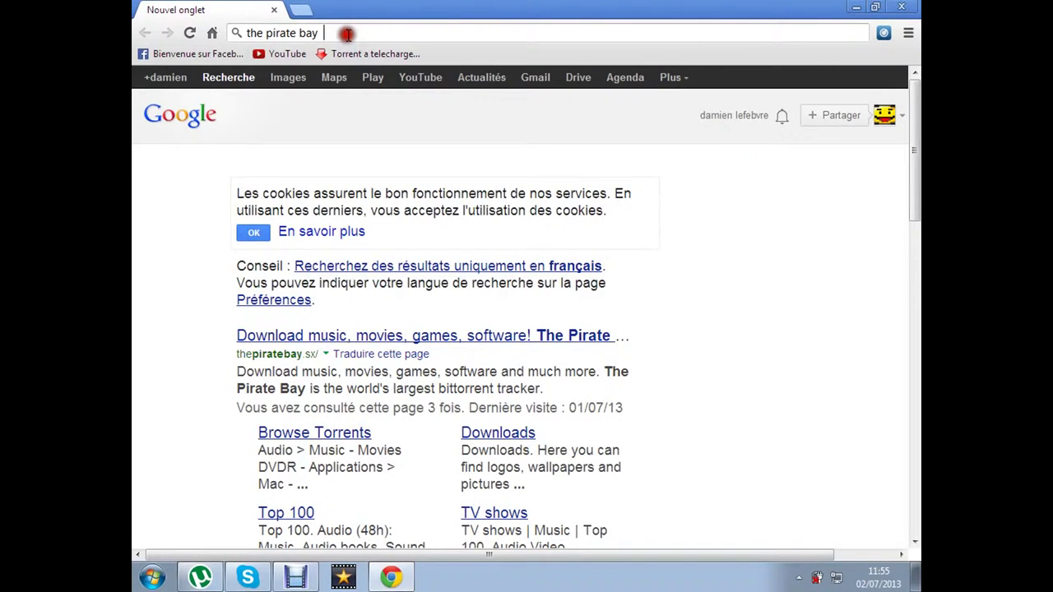
key("Return")
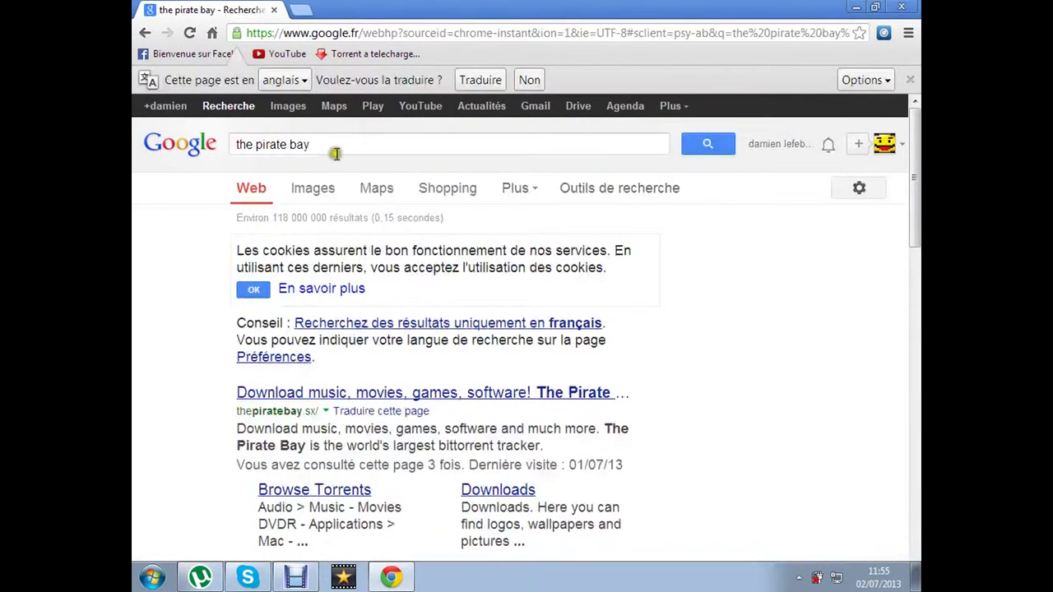
left_click(349, 395)
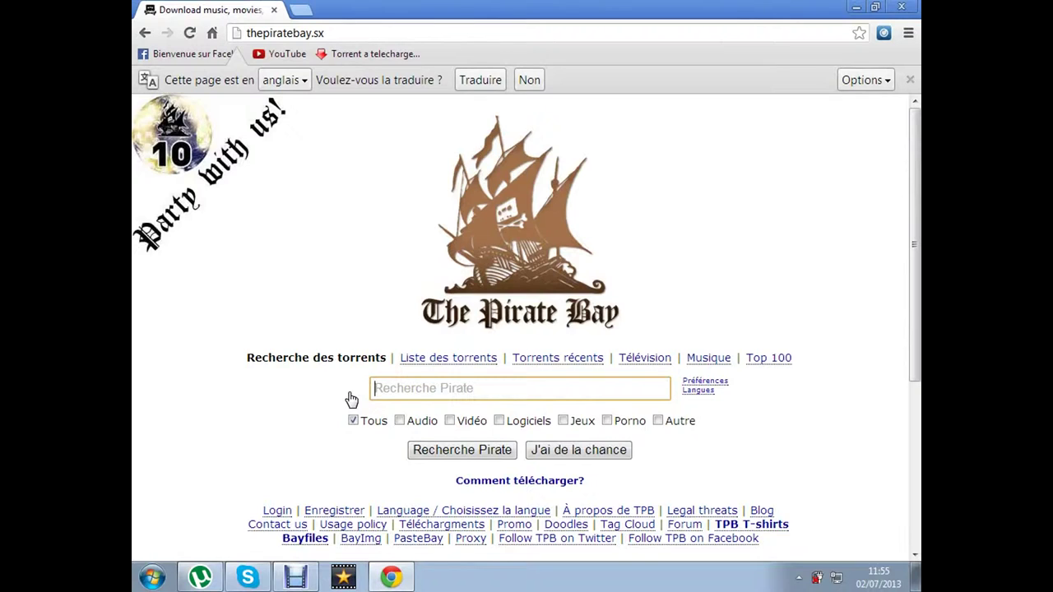
Search The Pirate Bay for 'bandicam' and open the Bandicam 1.8.8.365 torrent details page
type("bandi")
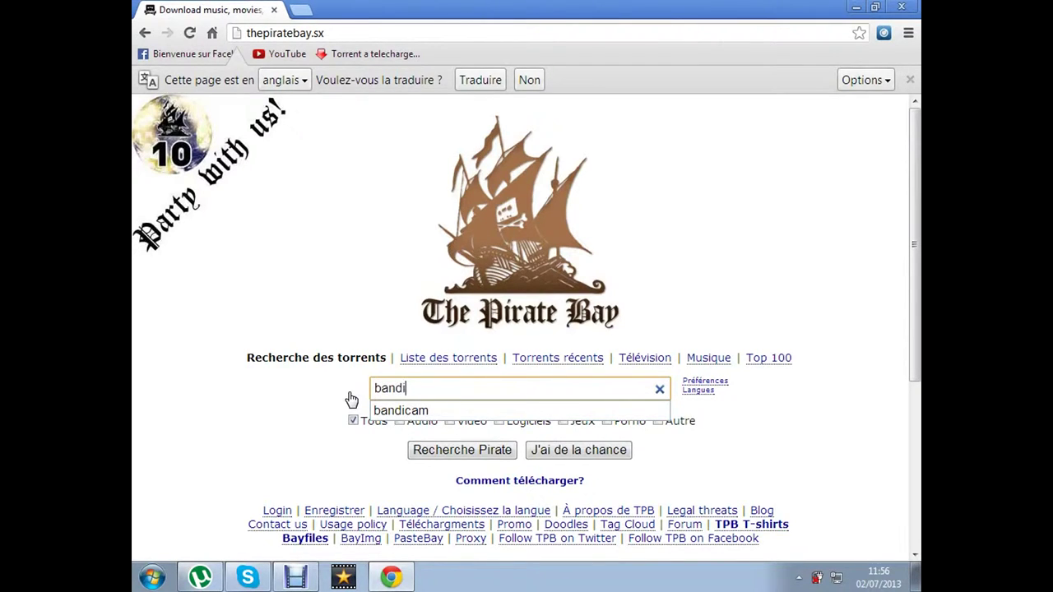
left_click(399, 407)
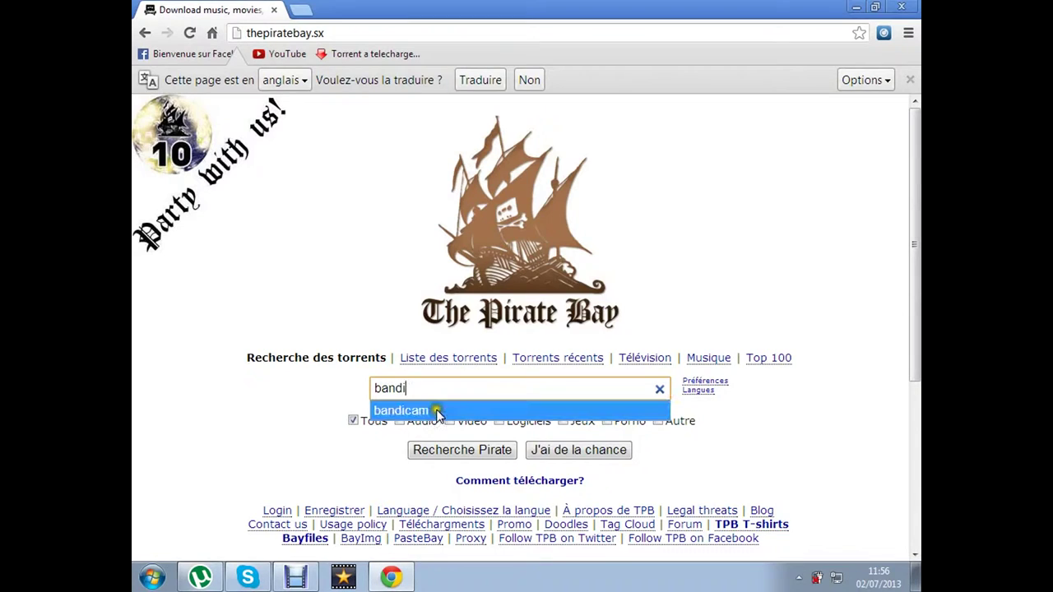
left_click(416, 411)
left_click(459, 457)
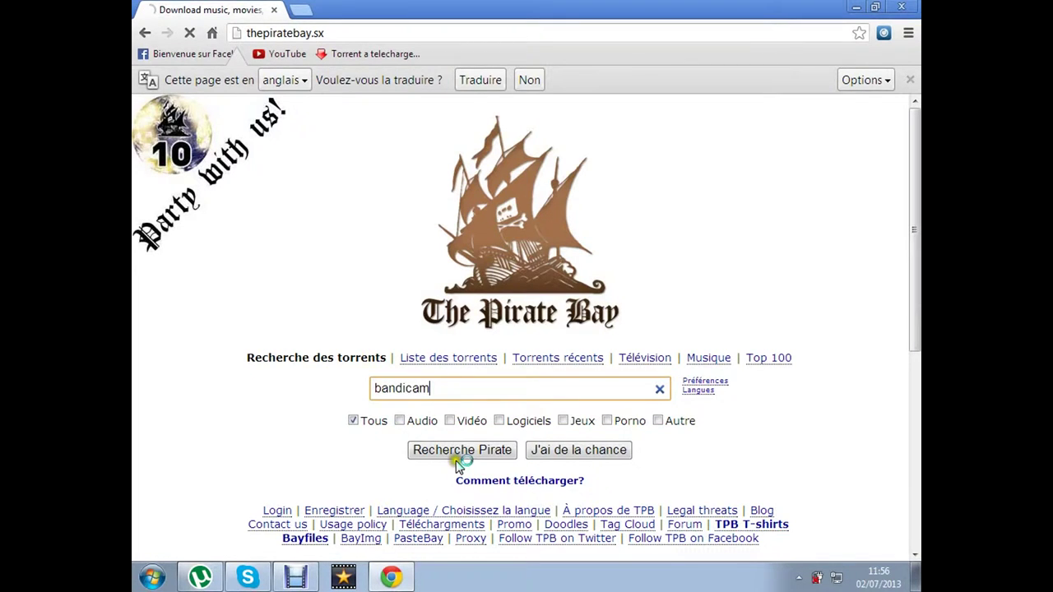
left_click(464, 452)
left_click(464, 452)
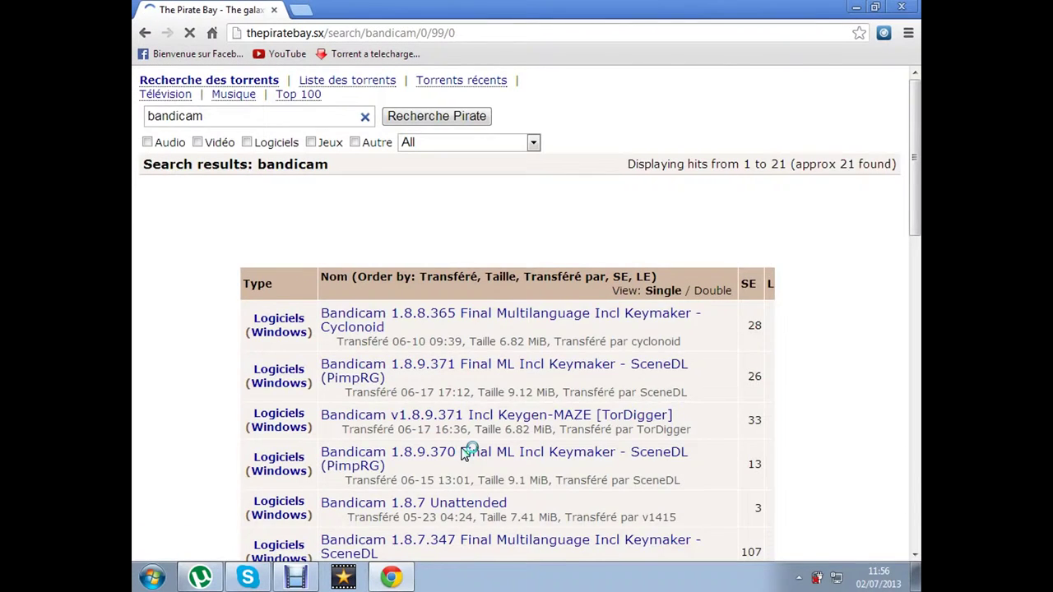
left_click(531, 343)
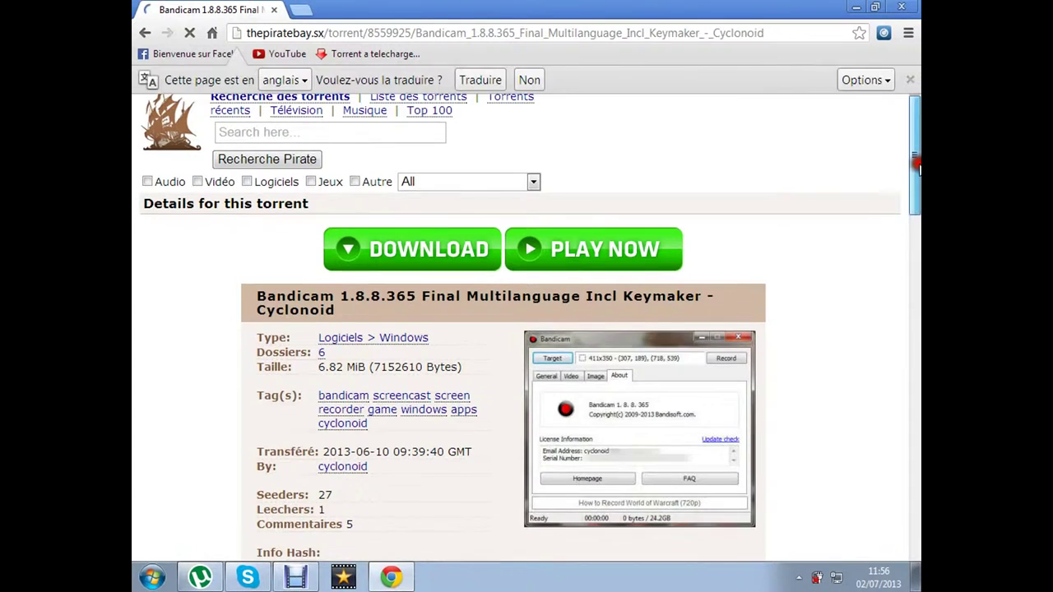
Request the Bandicam 1.8.8.365 torrent's magnet link from its details page
left_click_drag(917, 187, 915, 297)
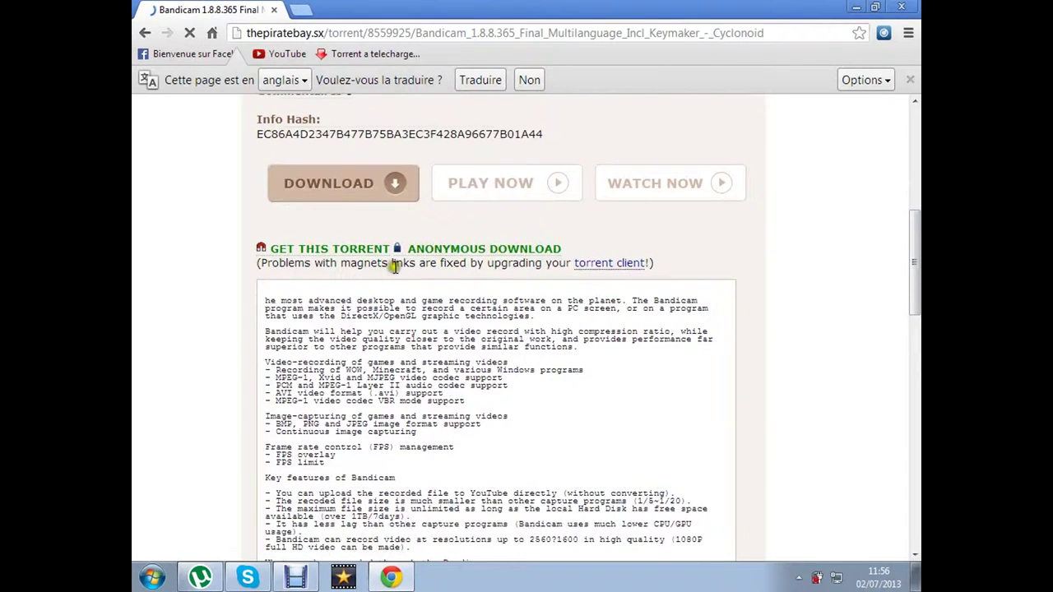
left_click(335, 249)
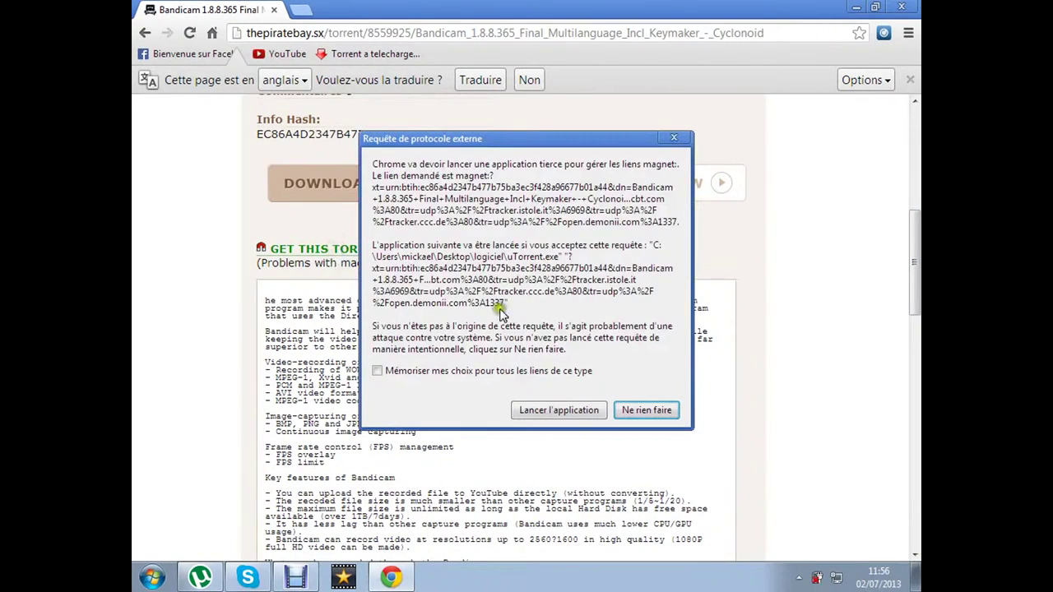
Hand the magnet link to uTorrent and dismiss its 'torrent already in list' message
left_click(571, 411)
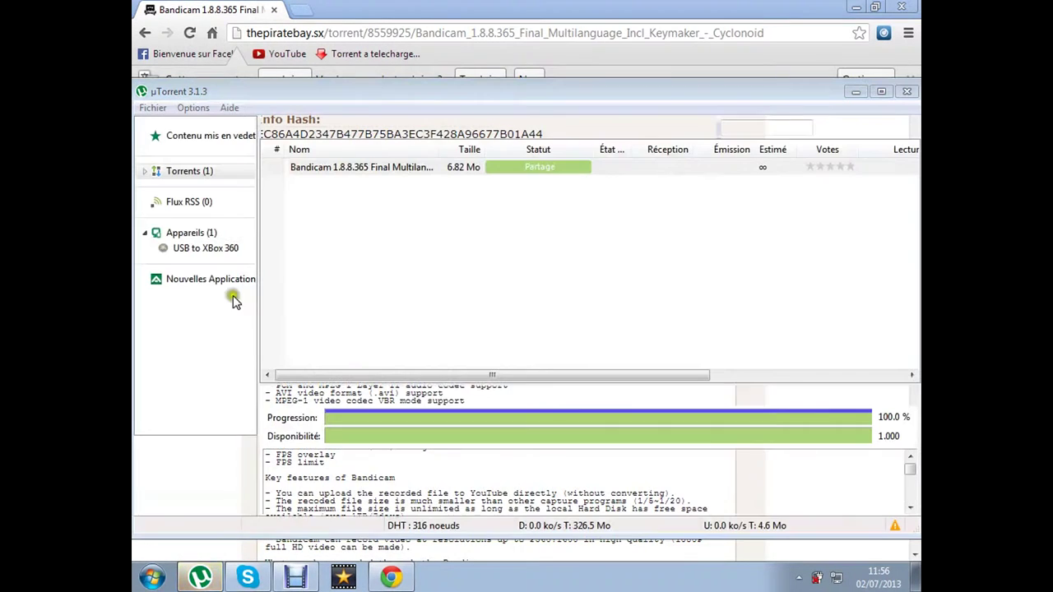
left_click(403, 130)
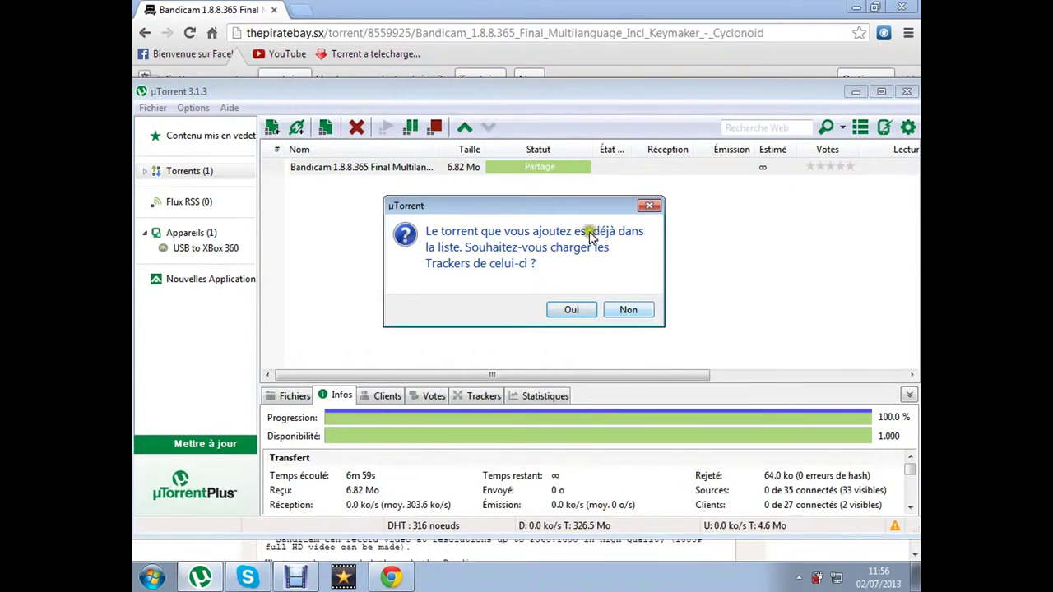
left_click(649, 205)
left_click(476, 63)
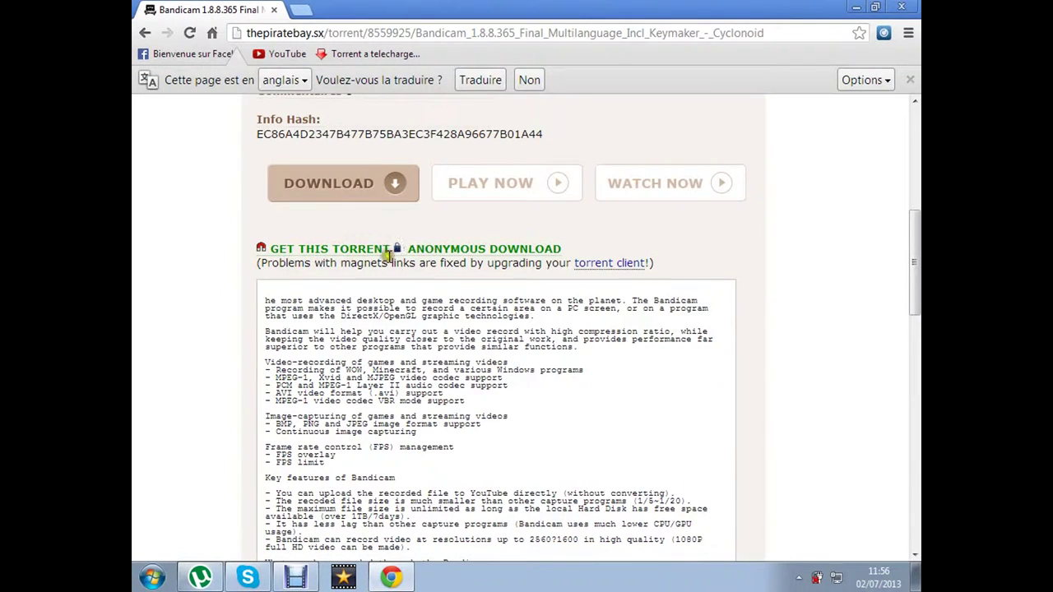
Delete the existing Bandicam 1.8.8.365 entry from uTorrent's list, leaving it empty
left_click(393, 573)
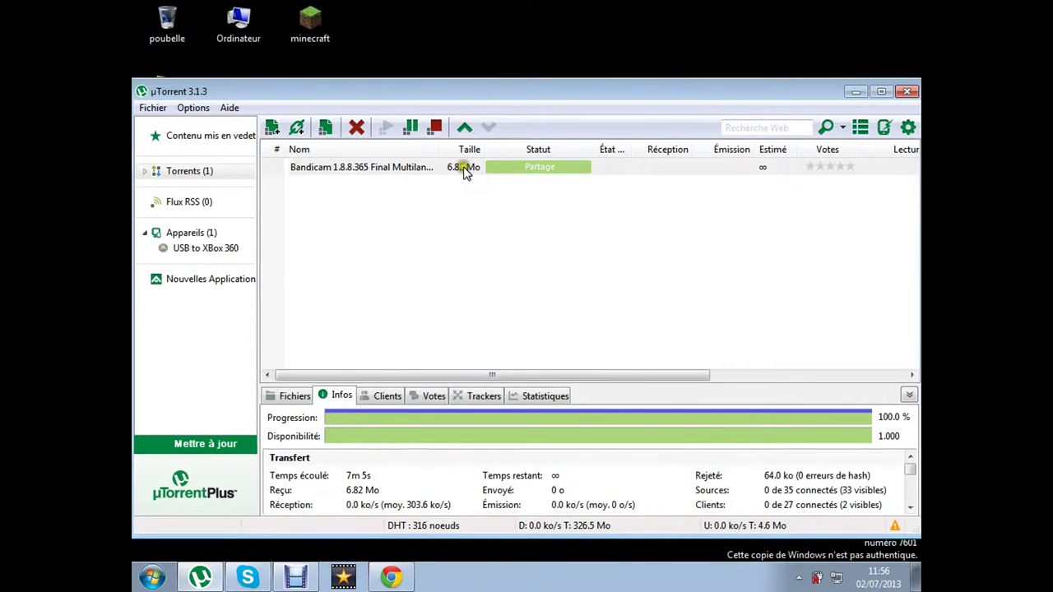
left_click(451, 169)
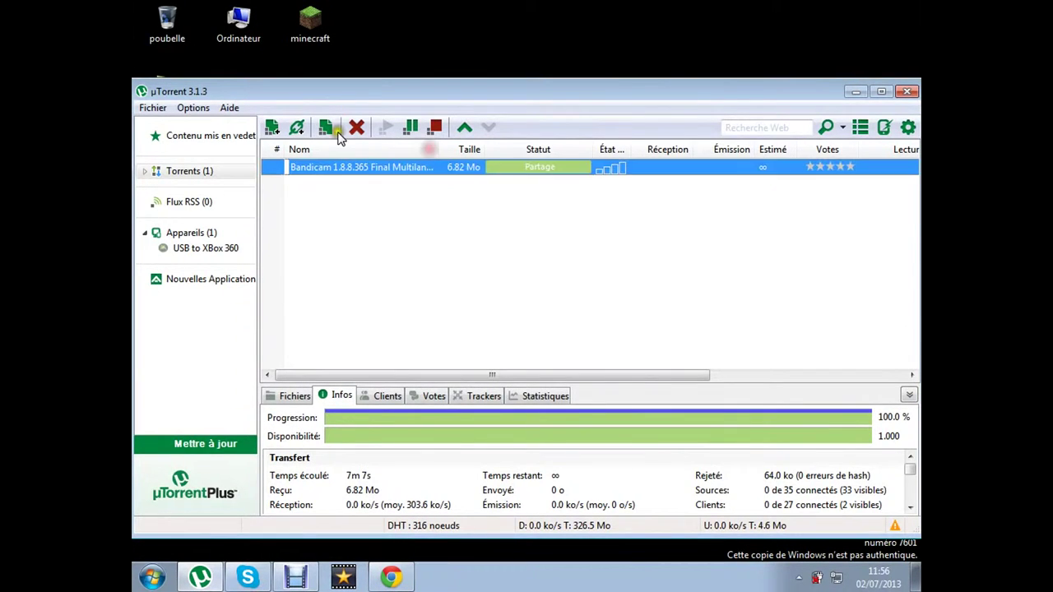
left_click(355, 130)
left_click(606, 377)
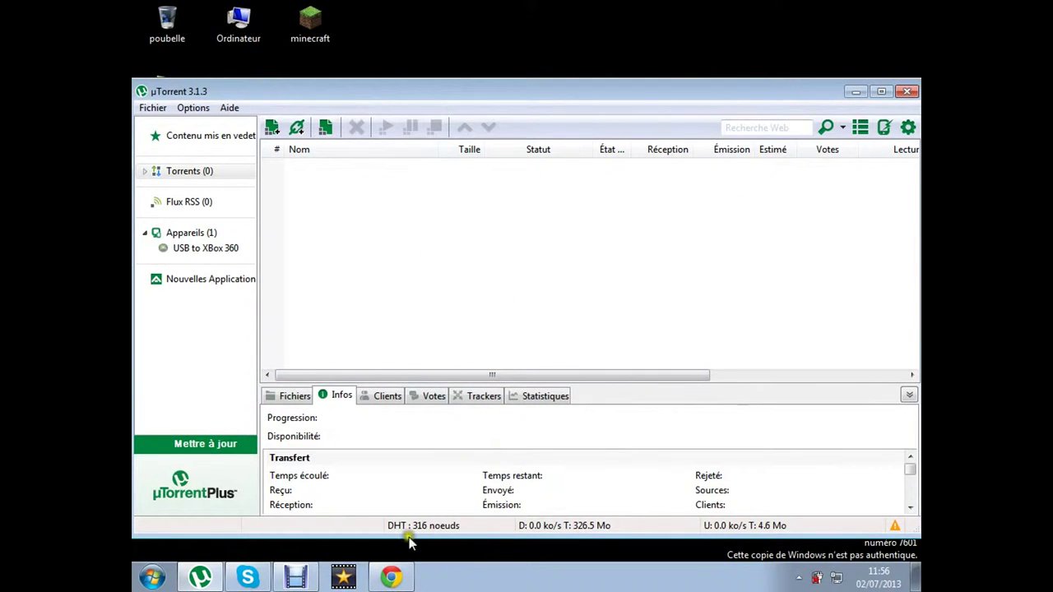
left_click(393, 578)
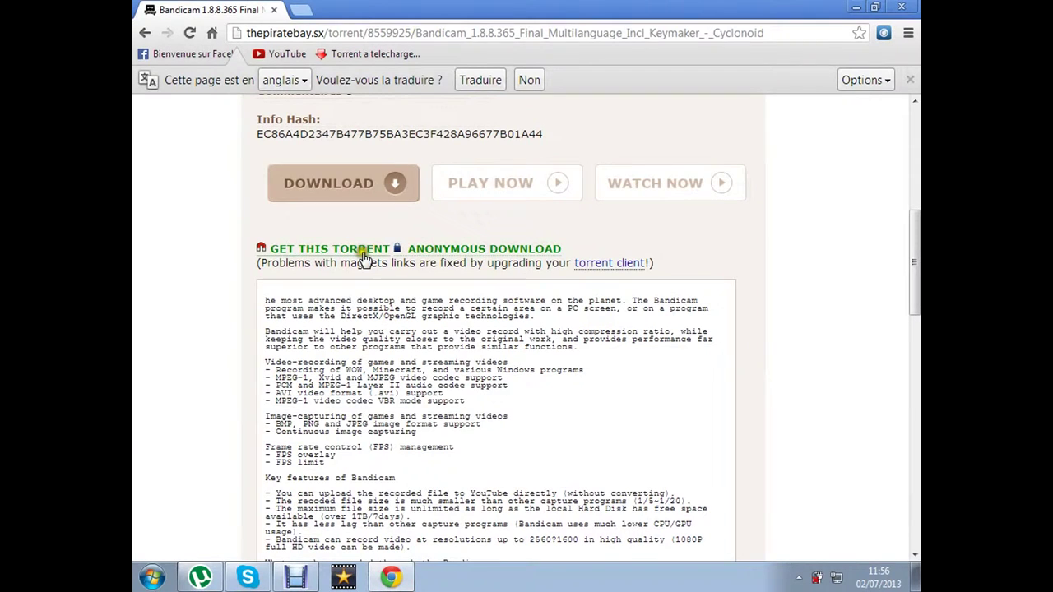
Resend the Bandicam magnet link to uTorrent and confirm adding the torrent
left_click(362, 252)
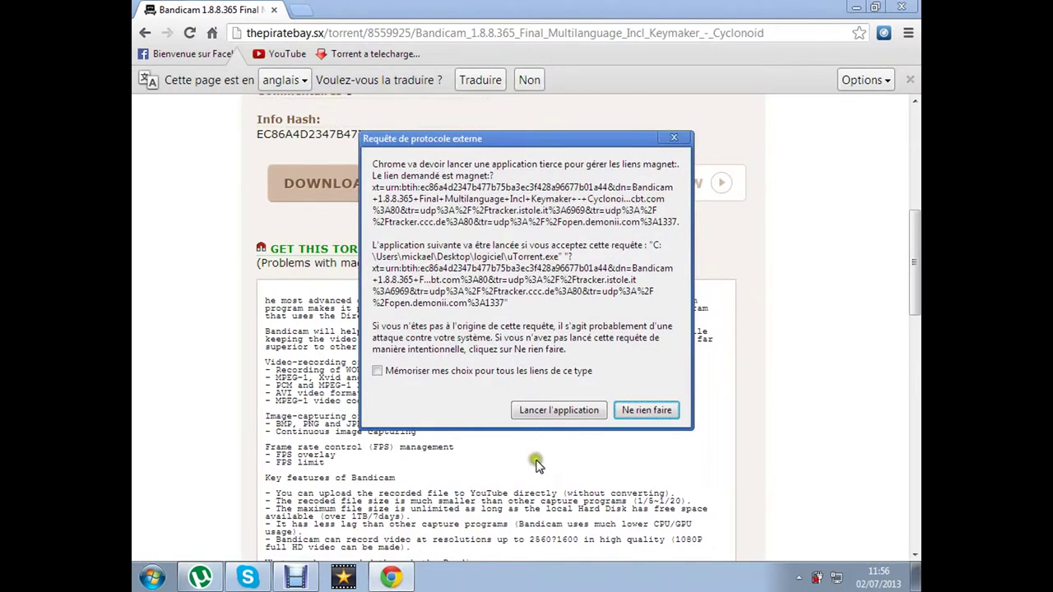
left_click(536, 416)
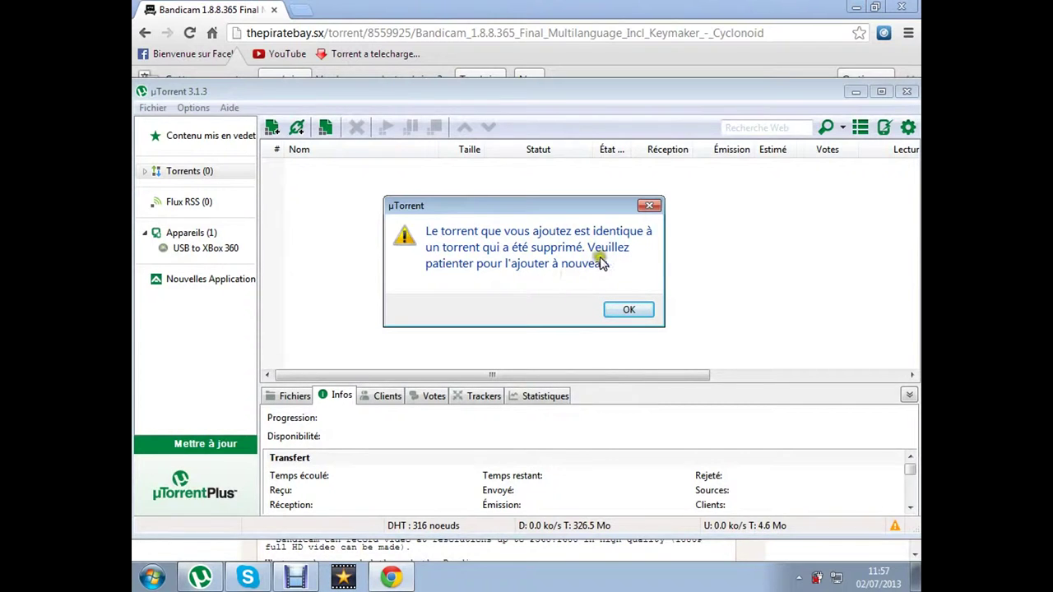
left_click(645, 309)
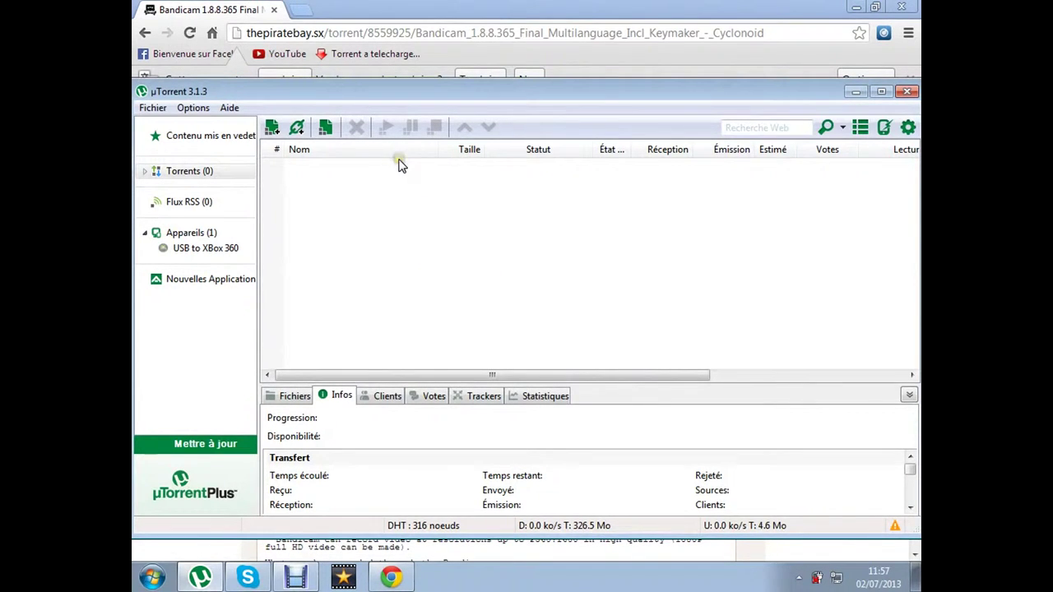
left_click(666, 78)
left_click(371, 251)
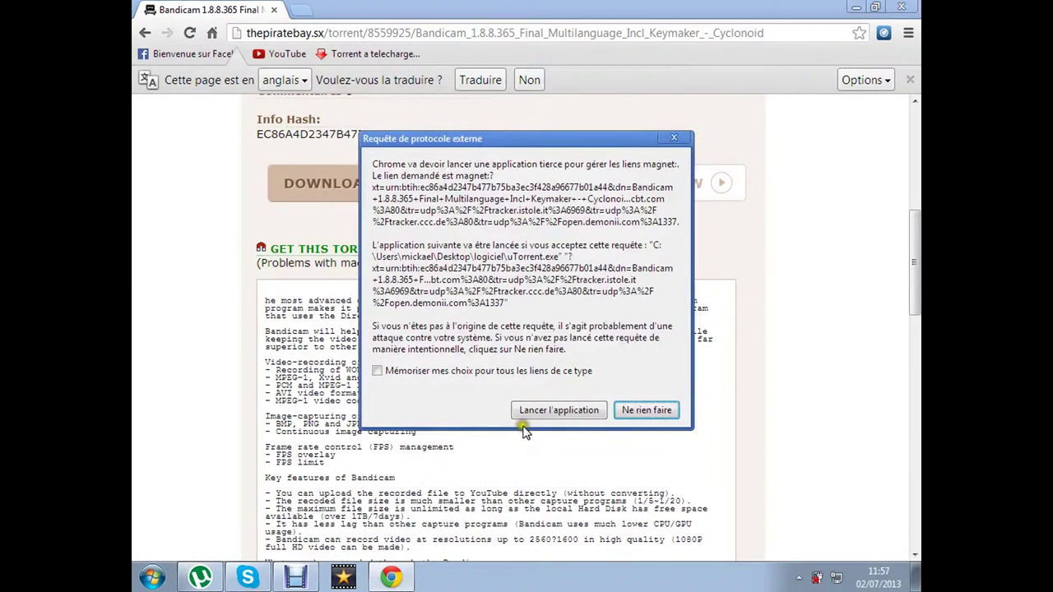
left_click(534, 411)
left_click(191, 579)
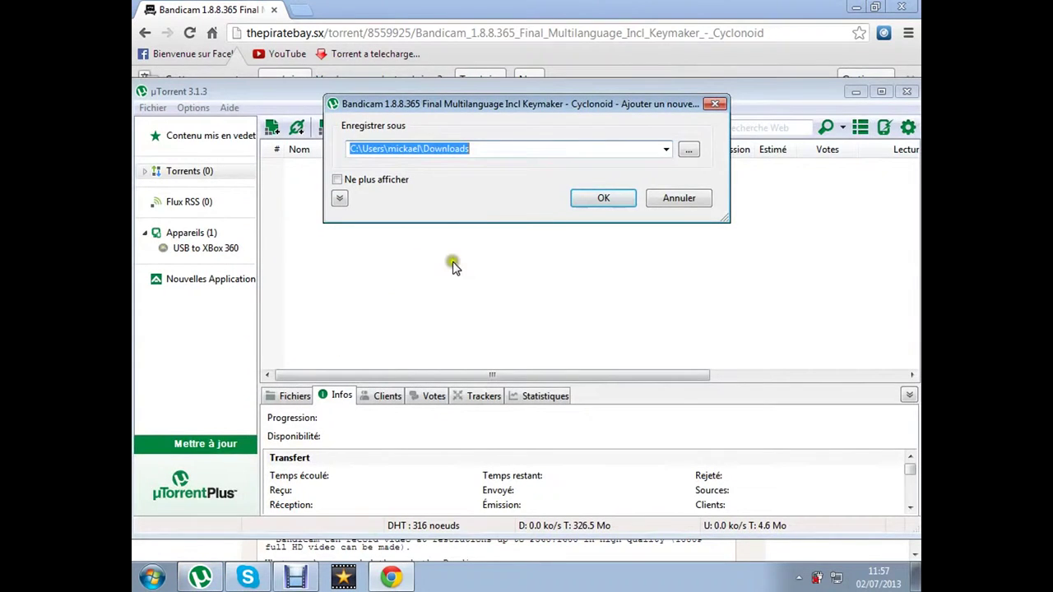
left_click(582, 209)
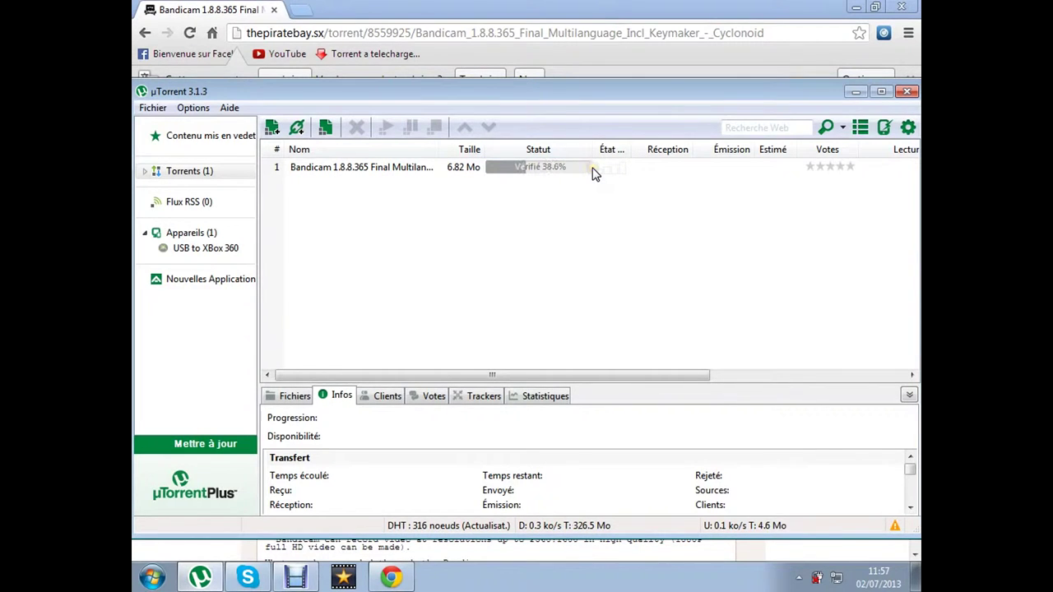
Once the download reaches 100%, open the downloaded Bandicam files from uTorrent
left_click(292, 581)
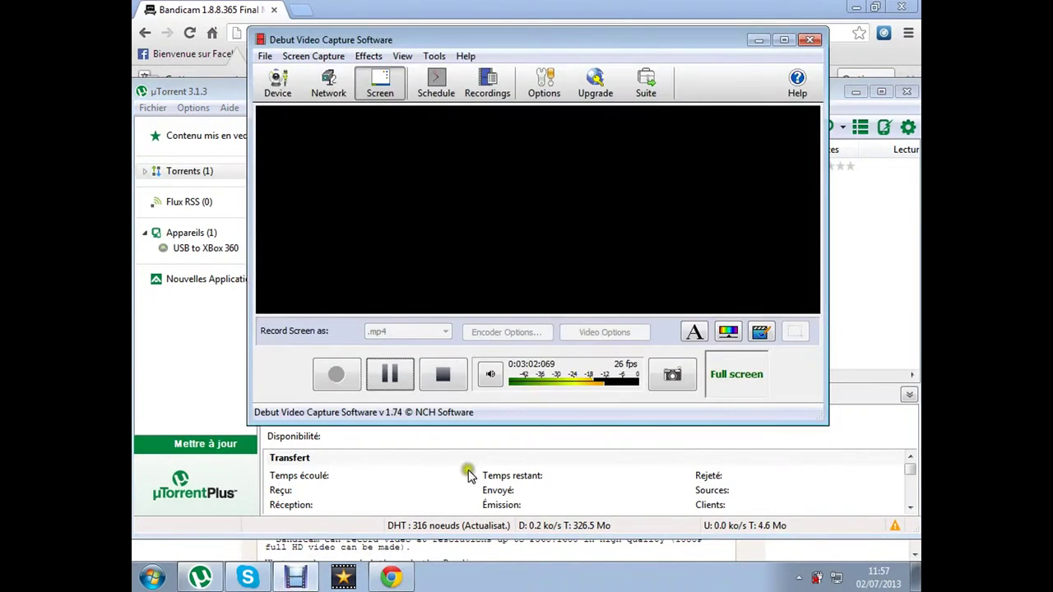
left_click(414, 381)
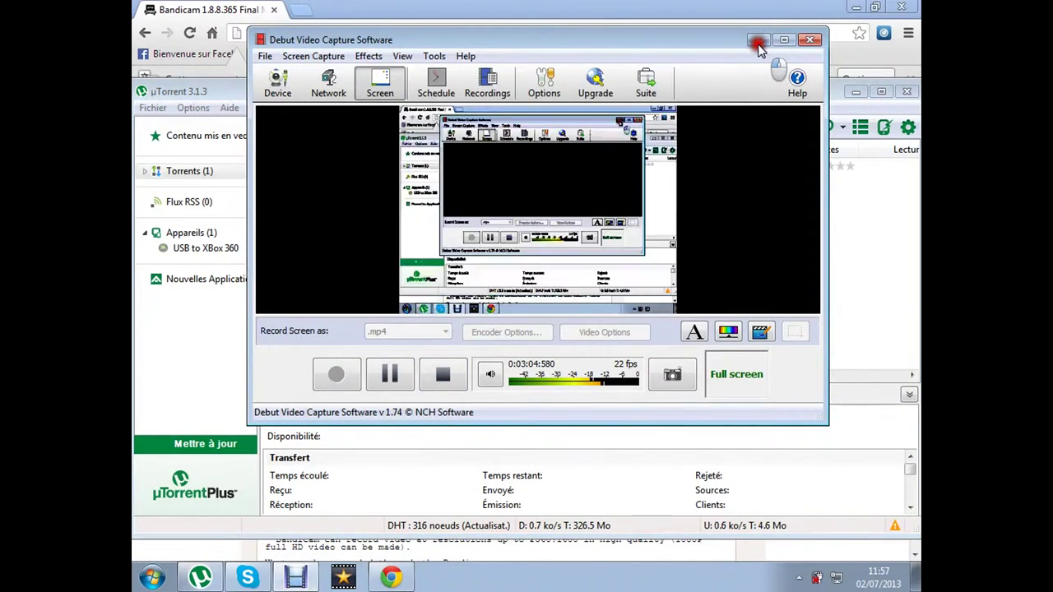
left_click(758, 47)
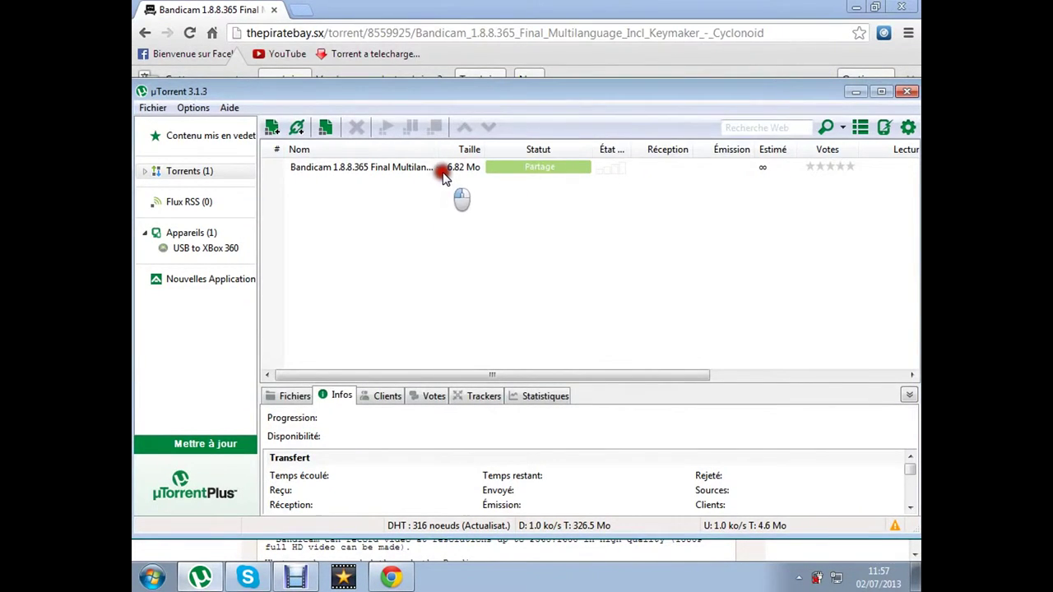
double_click(442, 173)
left_click(494, 341)
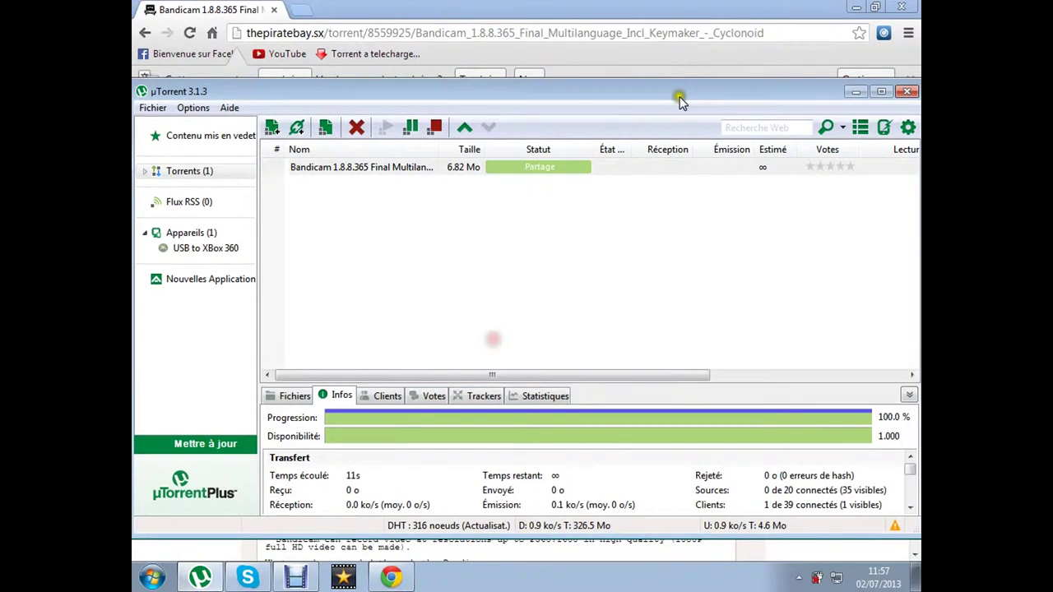
Minimize Chrome and uTorrent, delete the old Bandicam desktop shortcut, and run bdcamsetup
left_click(850, 10)
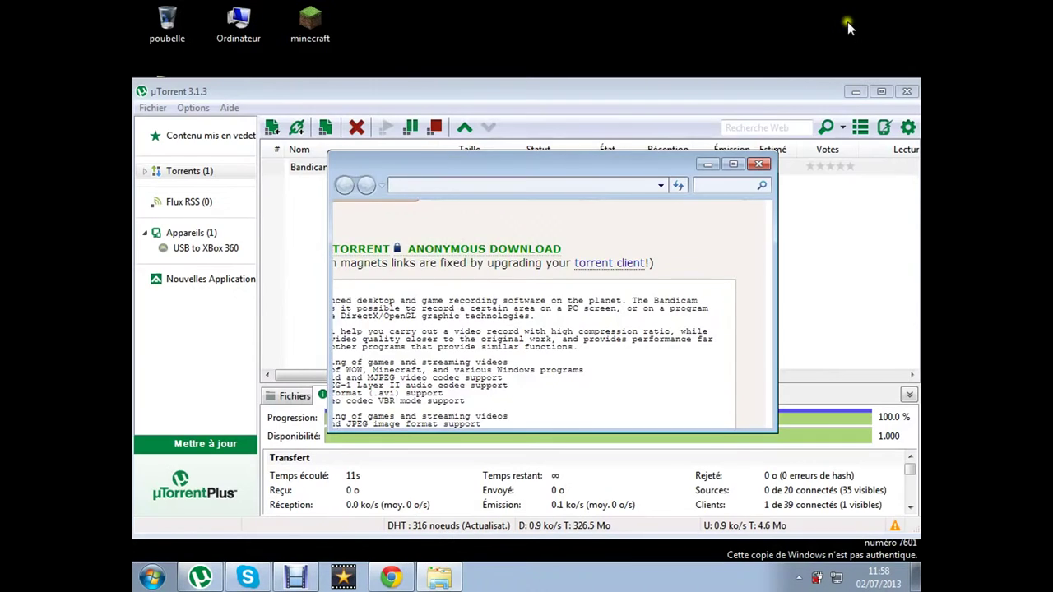
left_click(852, 92)
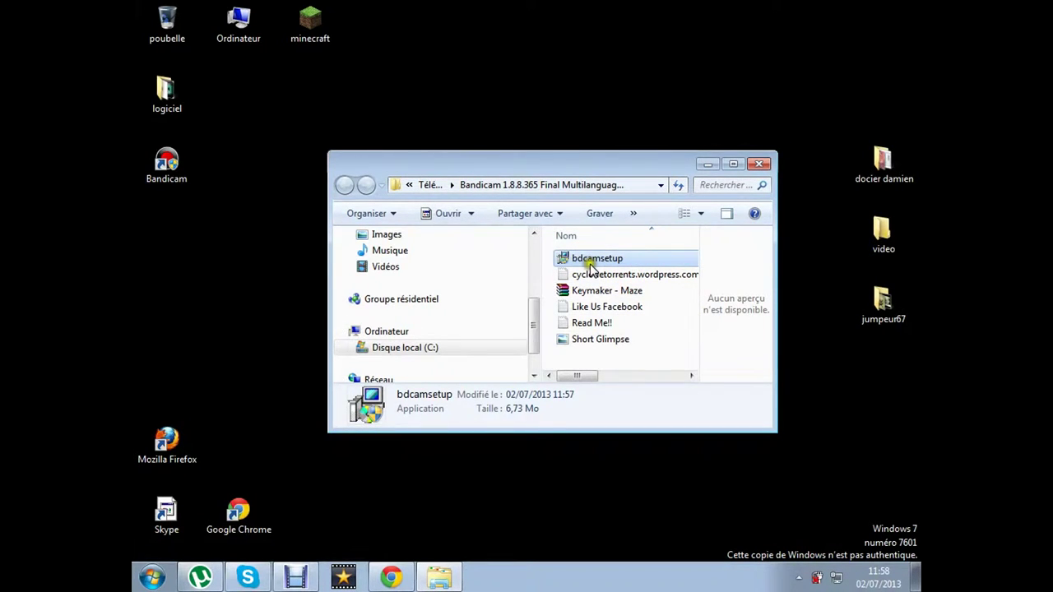
double_click(622, 261)
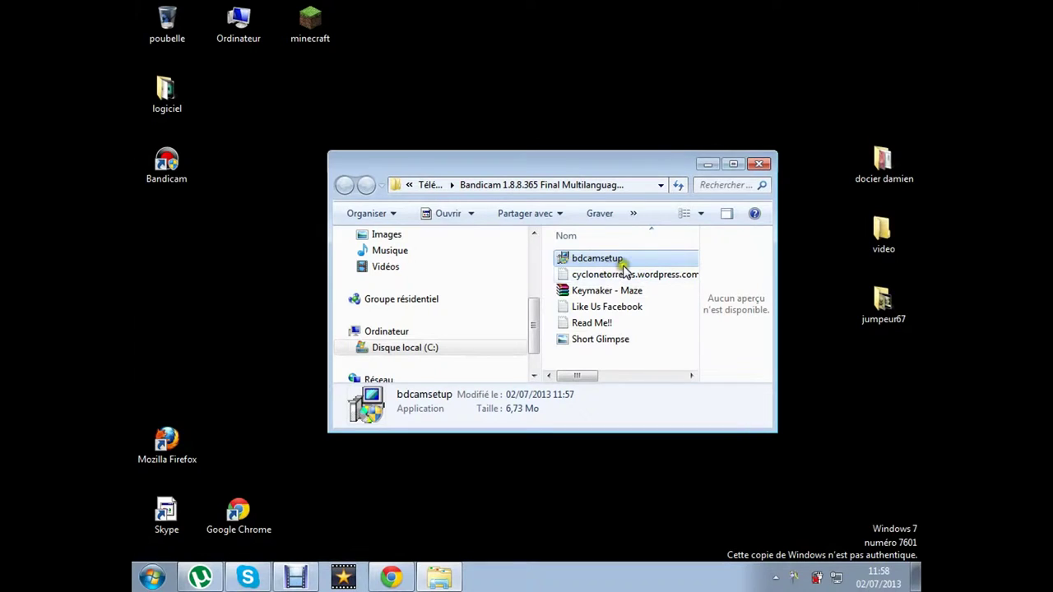
left_click(186, 175)
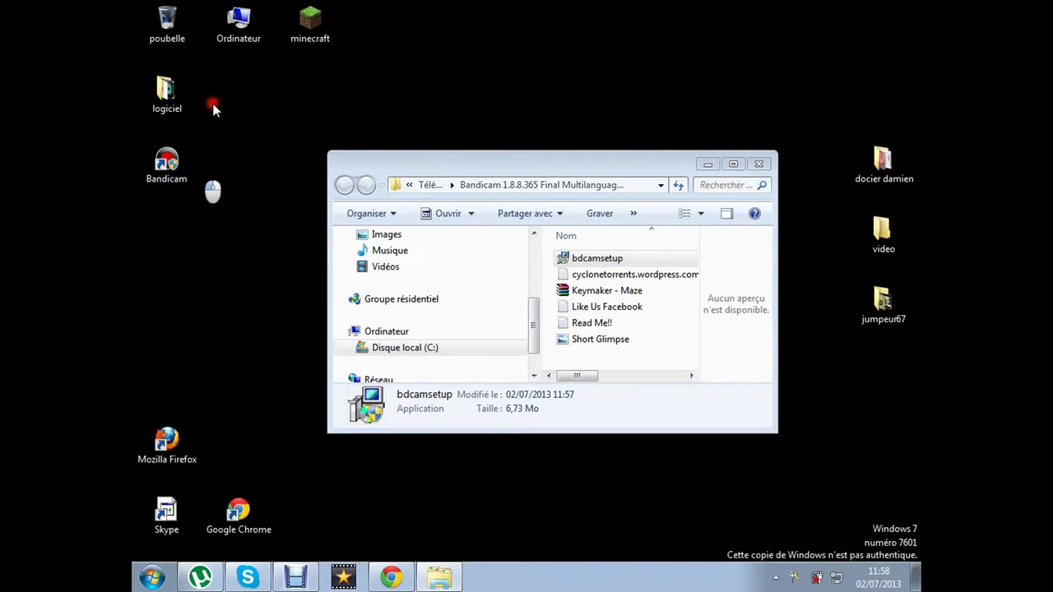
key("Delete")
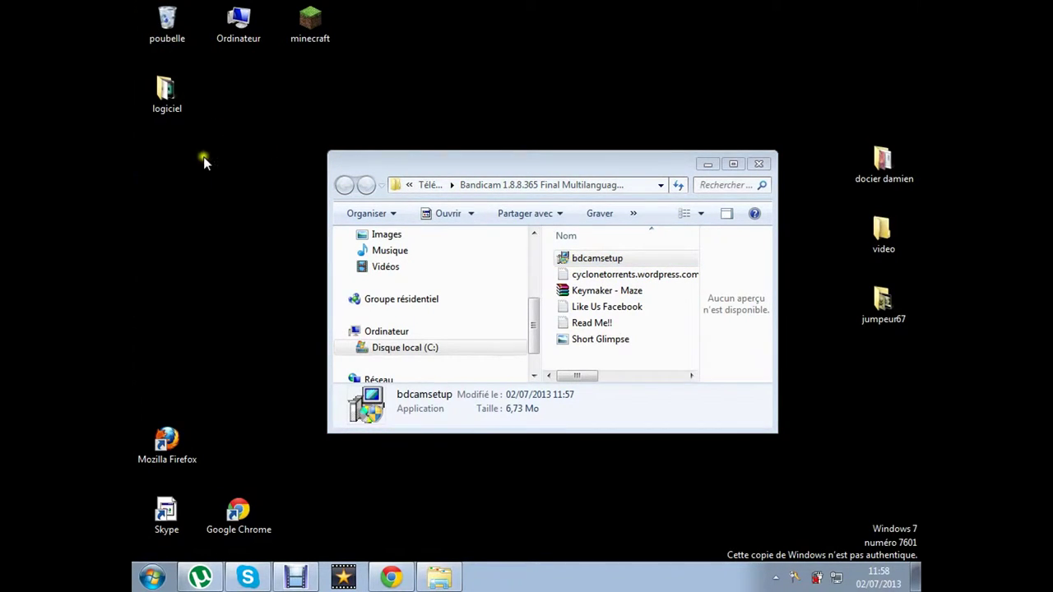
left_click(589, 261)
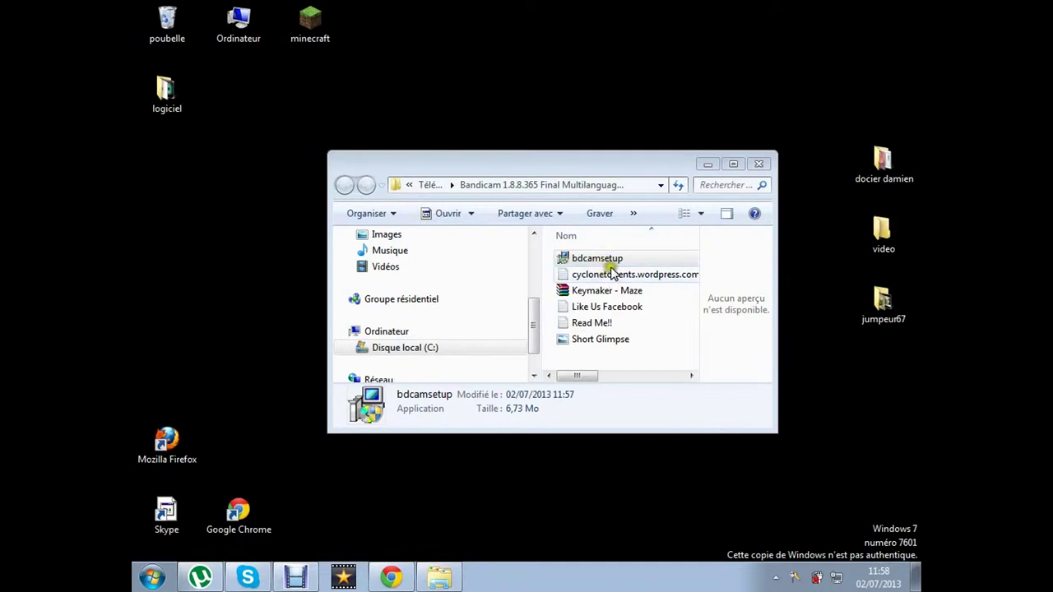
right_click(608, 260)
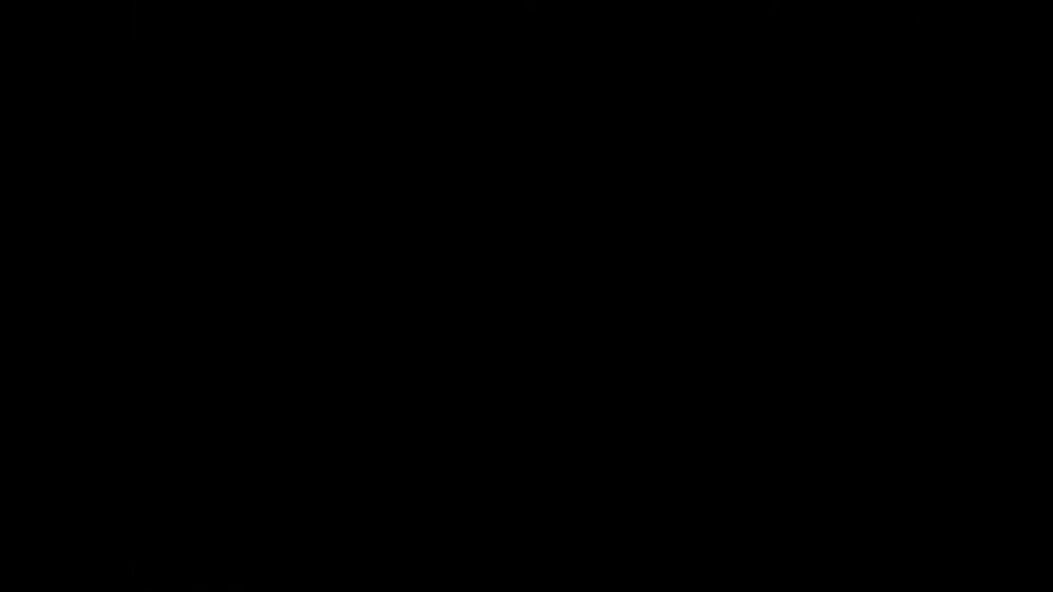
Install Bandicam in Français without Quicklaunch Icon, Desktop Icon or Program Group, then finish
left_click(603, 342)
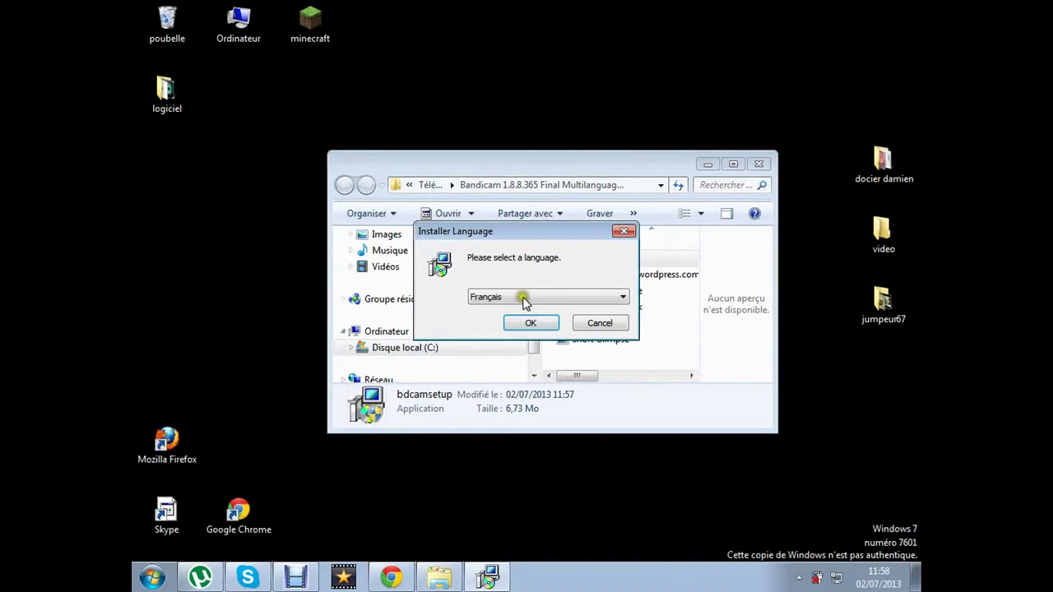
left_click(531, 322)
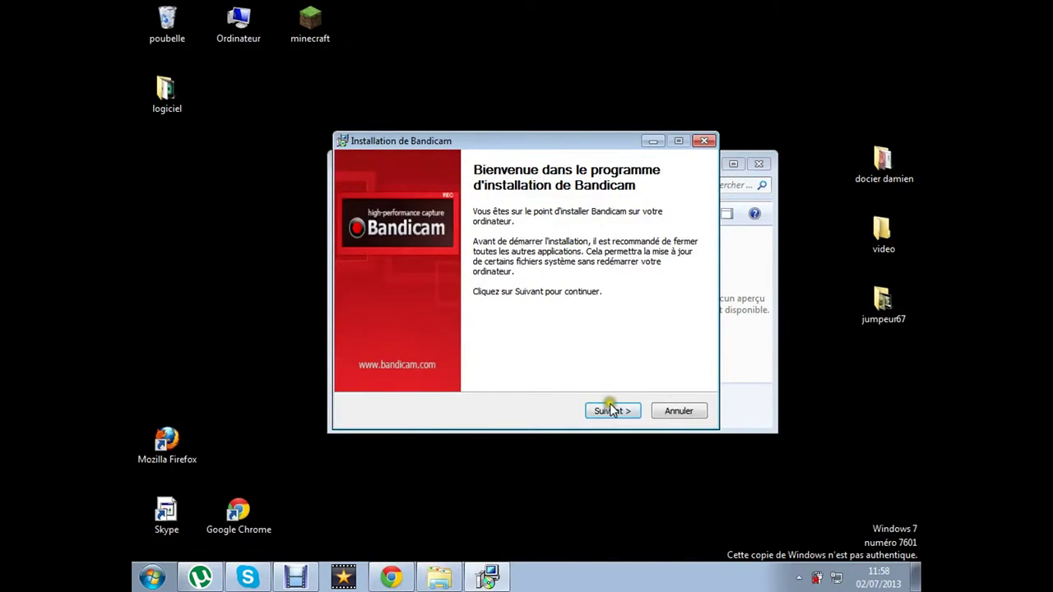
left_click(612, 409)
left_click(617, 411)
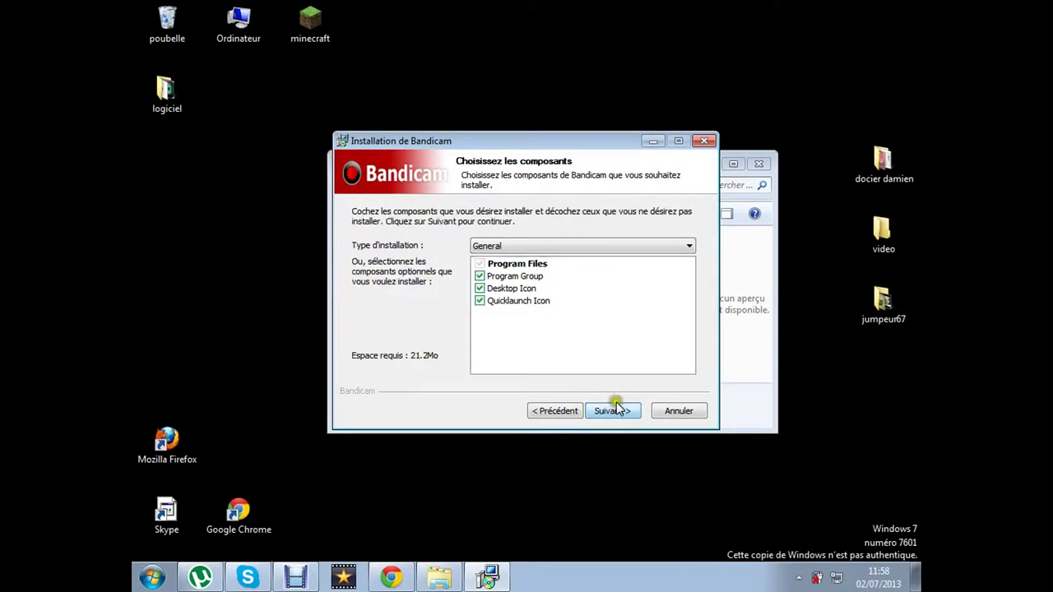
left_click(480, 300)
left_click(479, 288)
left_click(480, 276)
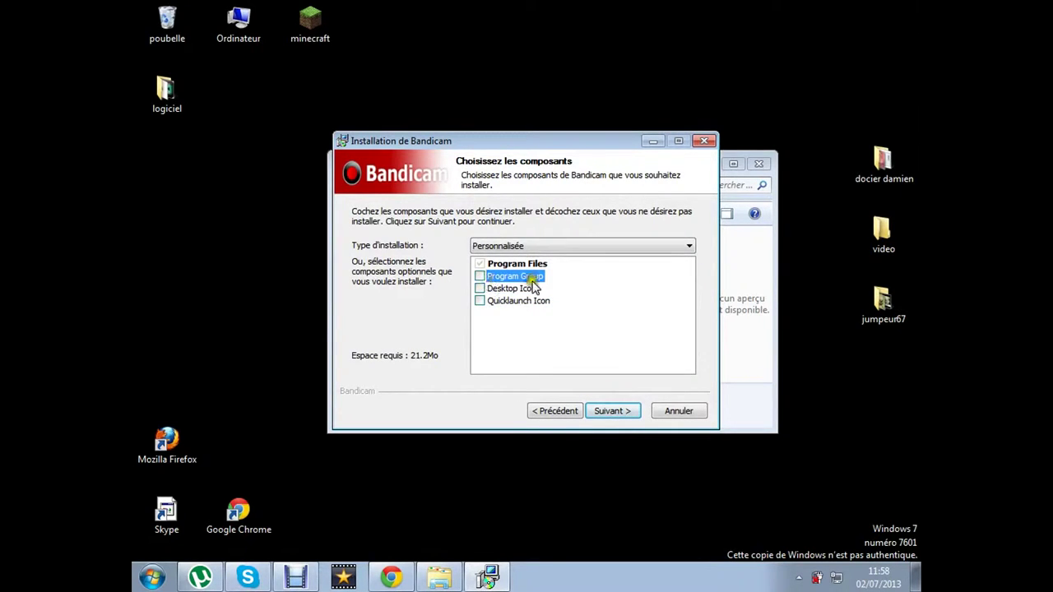
left_click(625, 414)
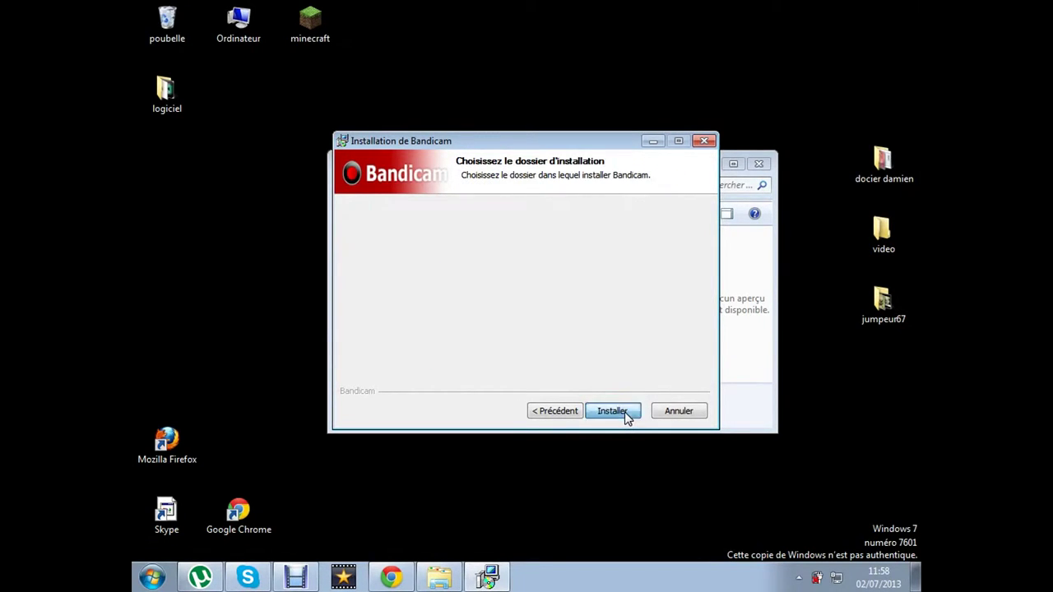
left_click(628, 414)
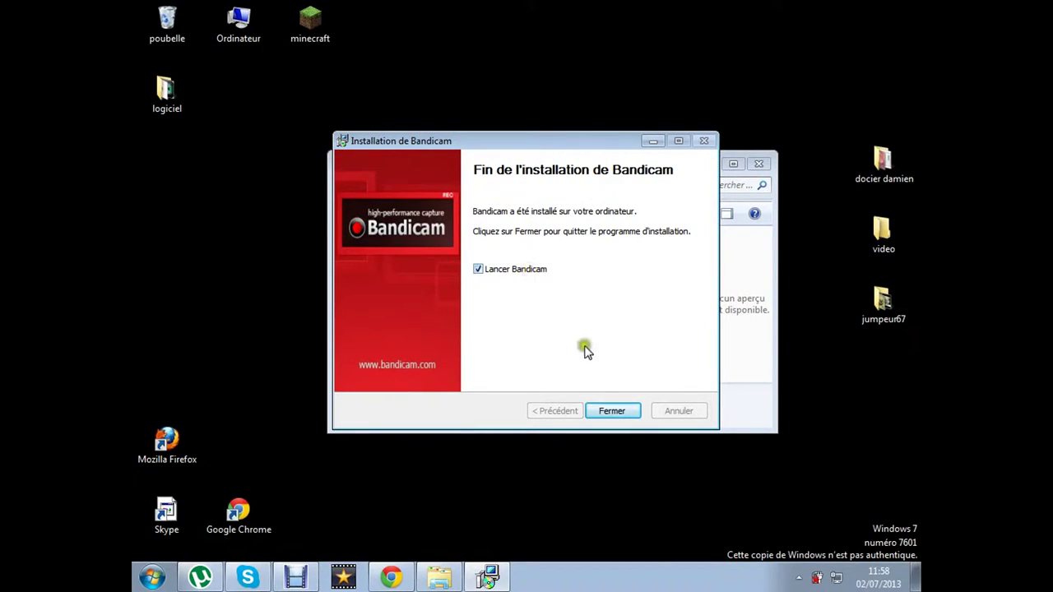
left_click(616, 410)
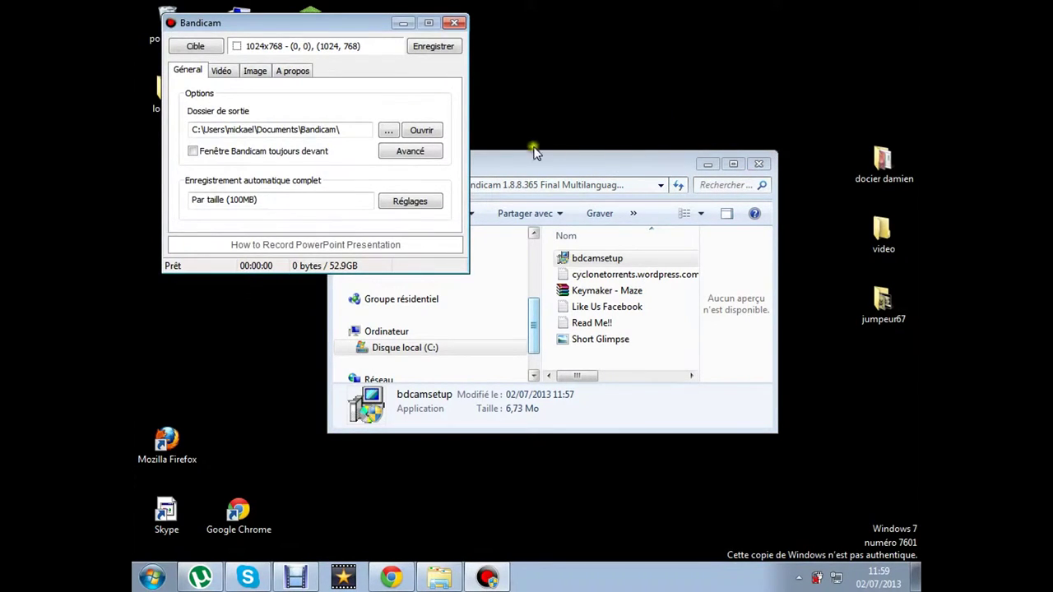
Review the licence details on Bandicam's A propos tab, return to Général, and close Bandicam
left_click(284, 71)
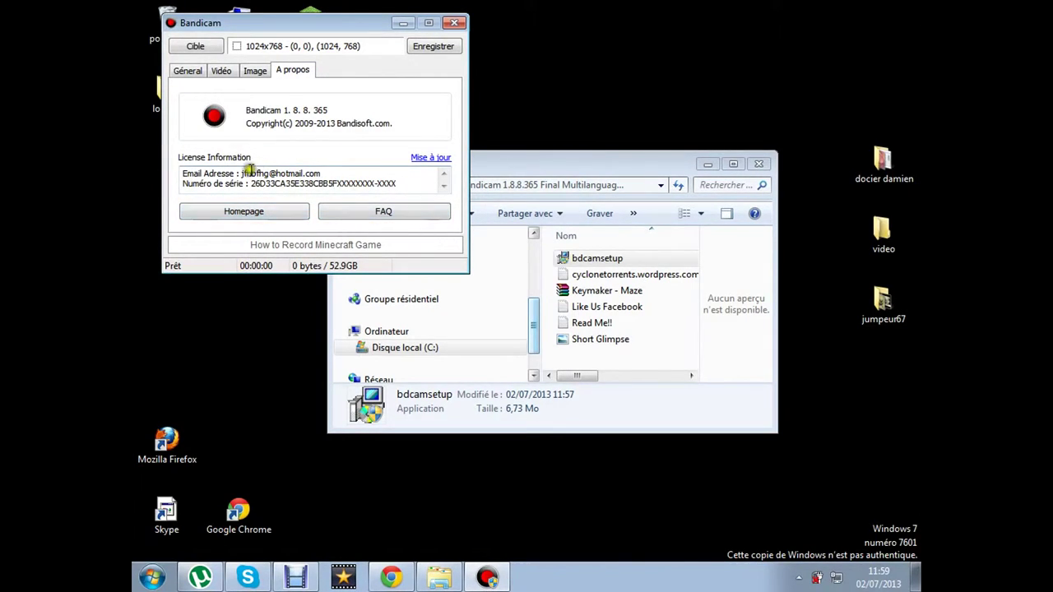
left_click(202, 70)
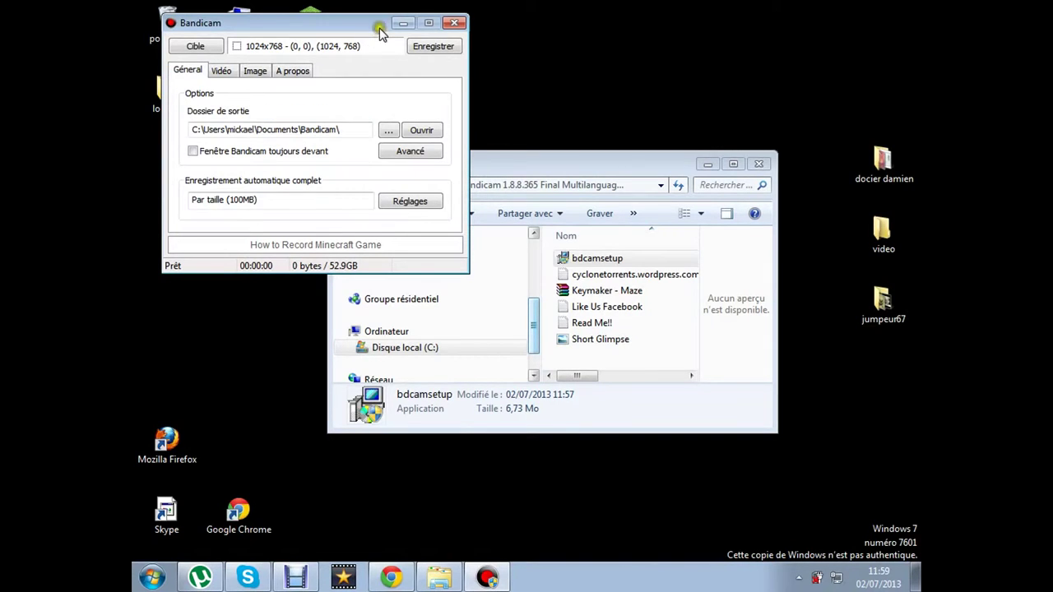
left_click(453, 23)
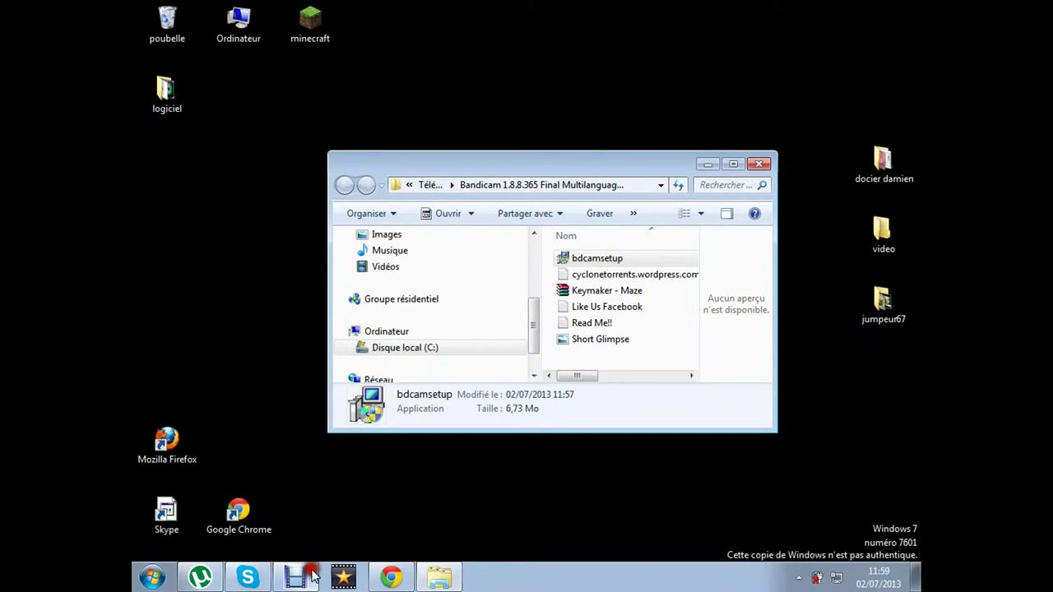
Open the Keymaker - Maze.rar archive in WinRAR and run keymaker.exe
left_click(617, 293)
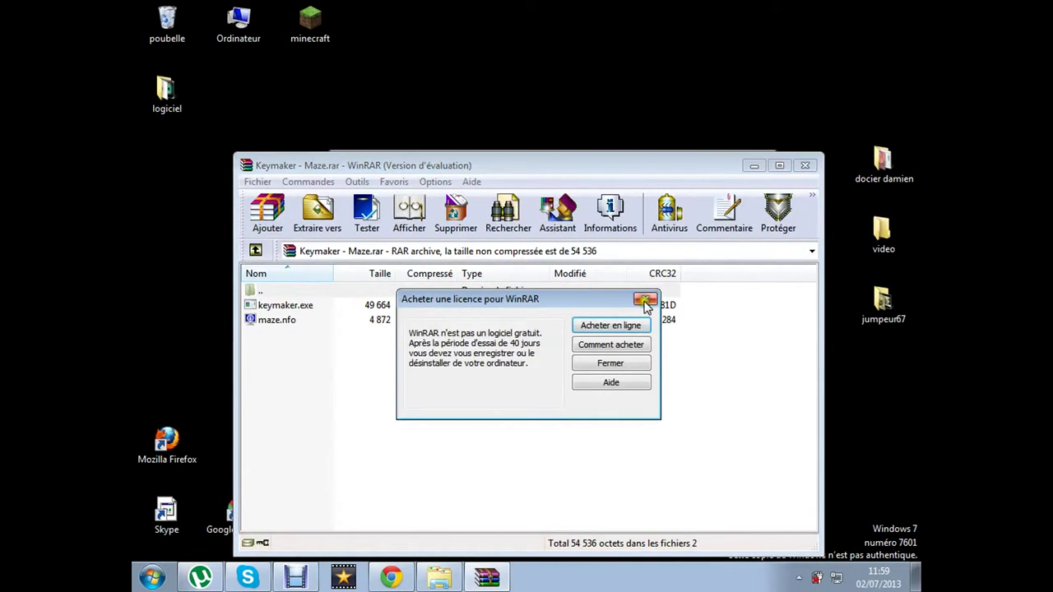
left_click(645, 298)
left_click(600, 306)
double_click(603, 306)
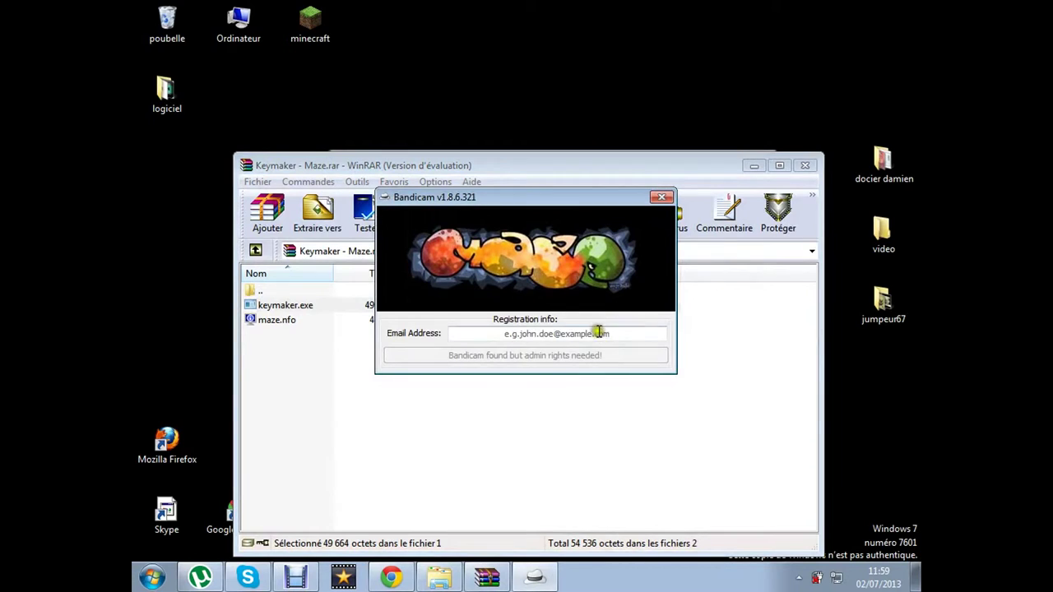
Enter the registration e-mail address in the keymaker, fix the domain typo, and close it
left_click(592, 332)
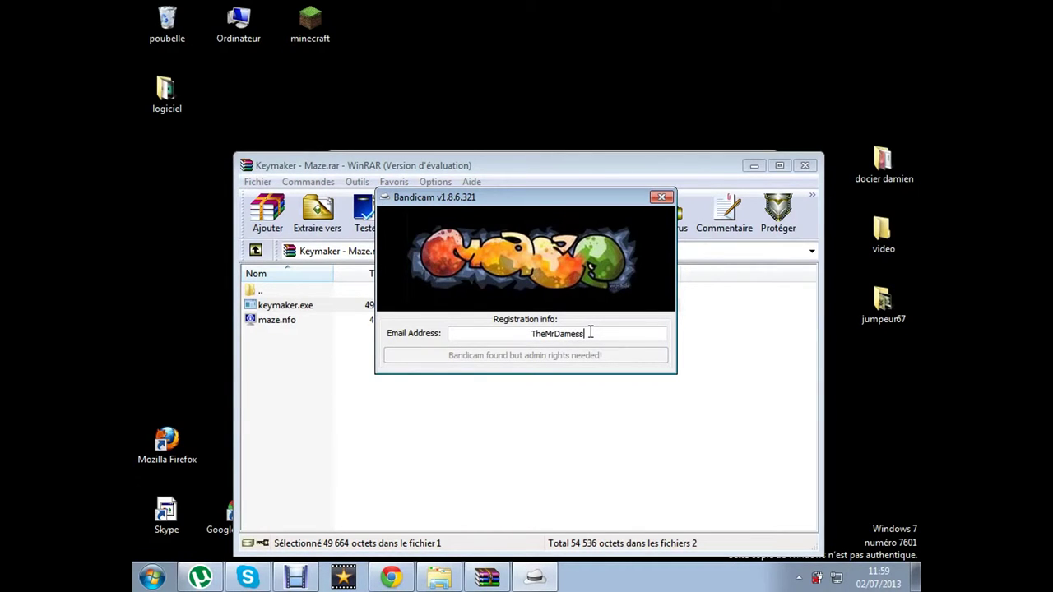
type("@hatmail.com")
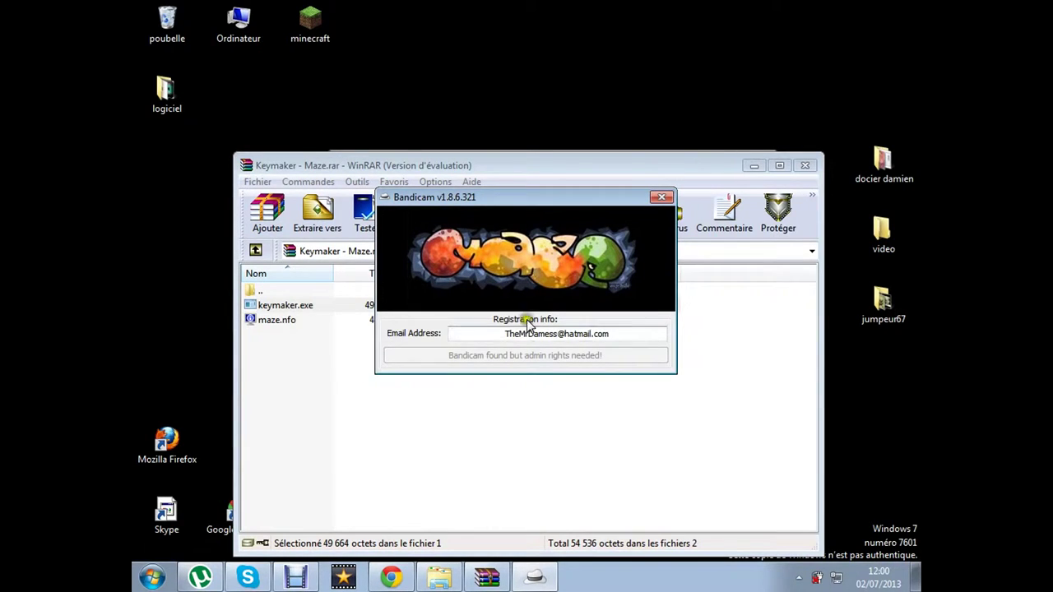
left_click(577, 334)
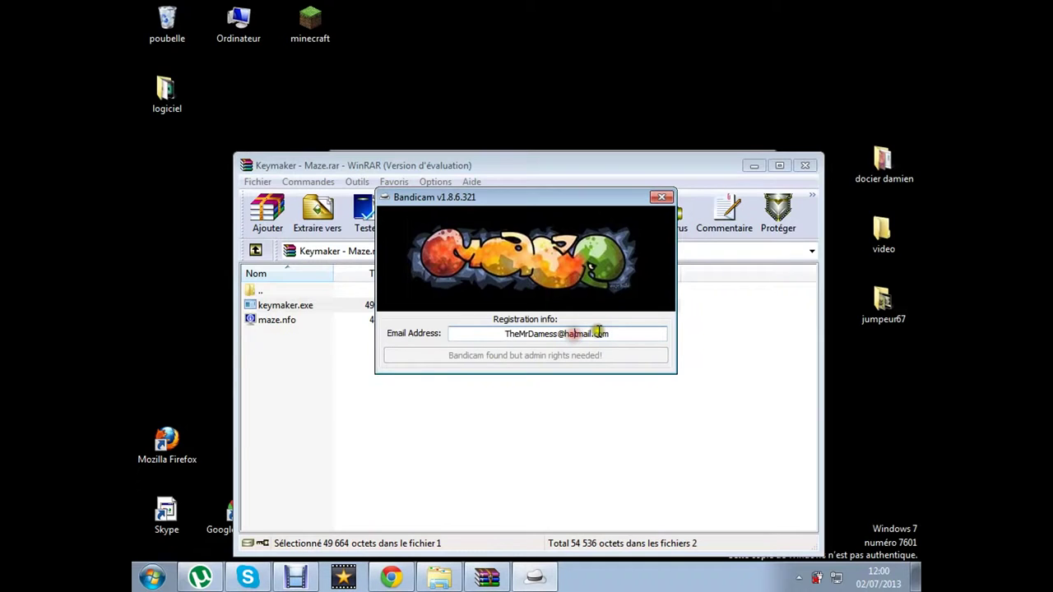
key("BackSpace")
type("o")
left_click(634, 334)
left_click(662, 199)
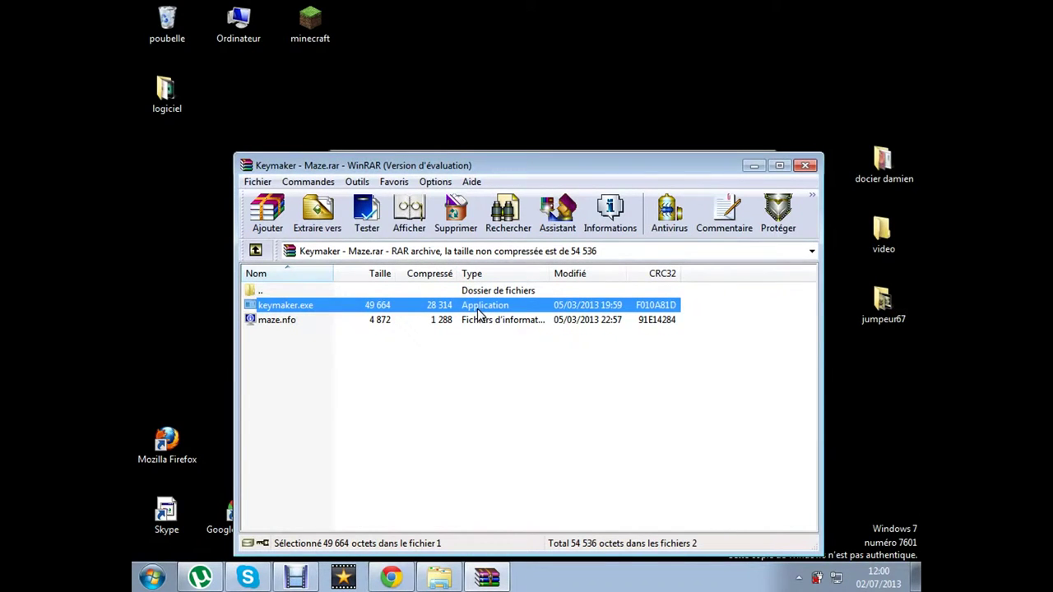
Look through keymaker.exe's context actions in the archive and move the WinRAR window higher
right_click(480, 307)
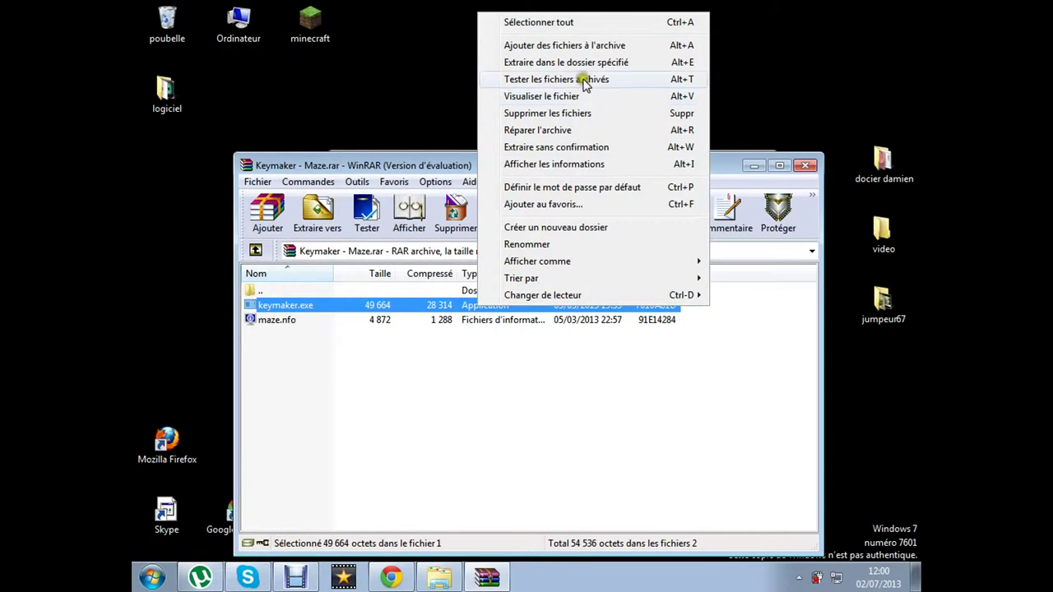
left_click(404, 319)
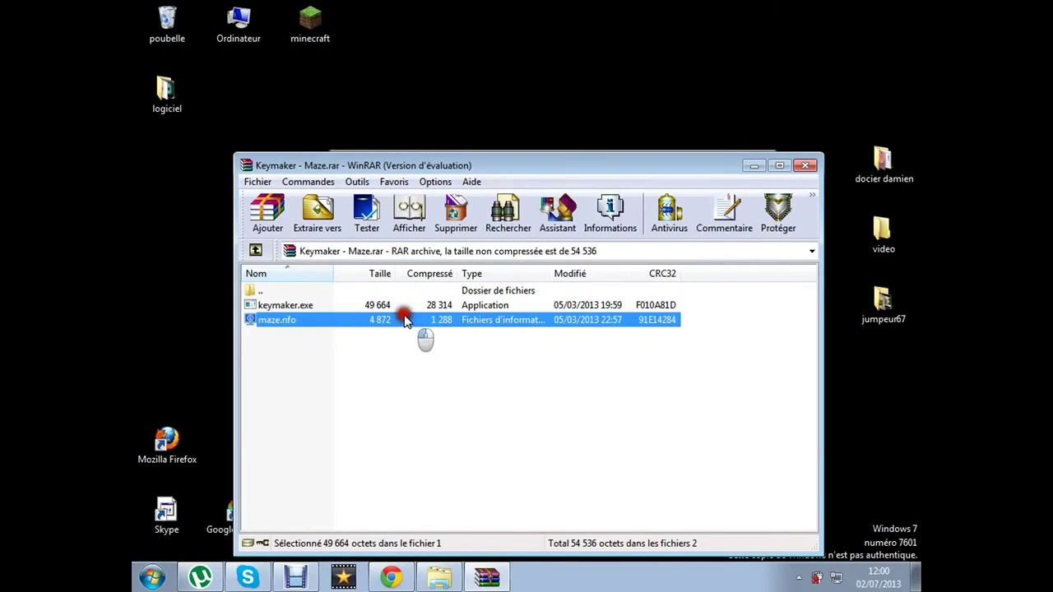
left_click(403, 293)
left_click(414, 306)
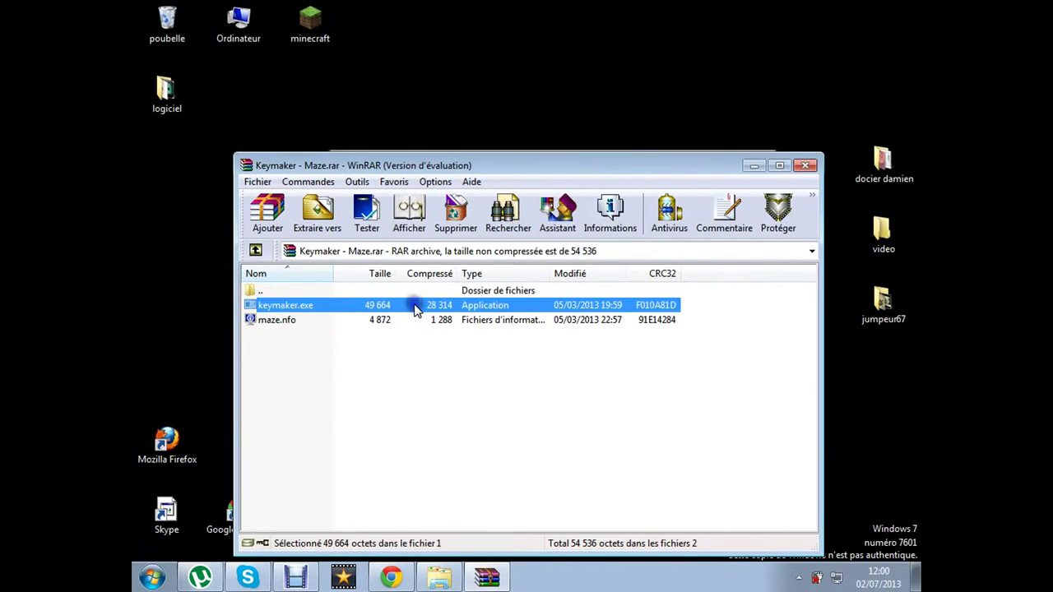
right_click(415, 309)
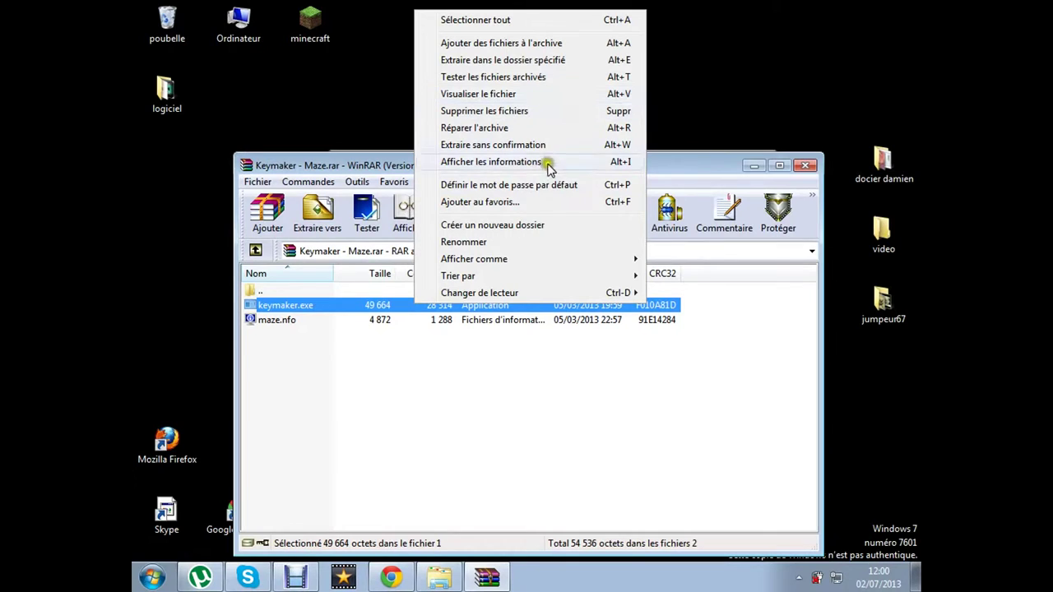
left_click(735, 310)
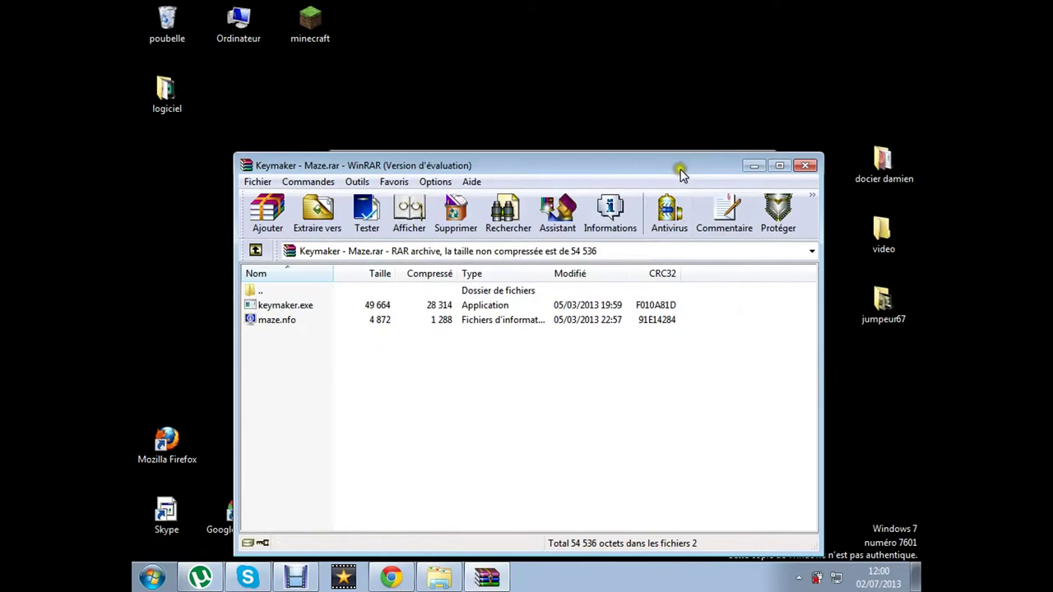
left_click_drag(679, 173, 677, 26)
right_click(510, 160)
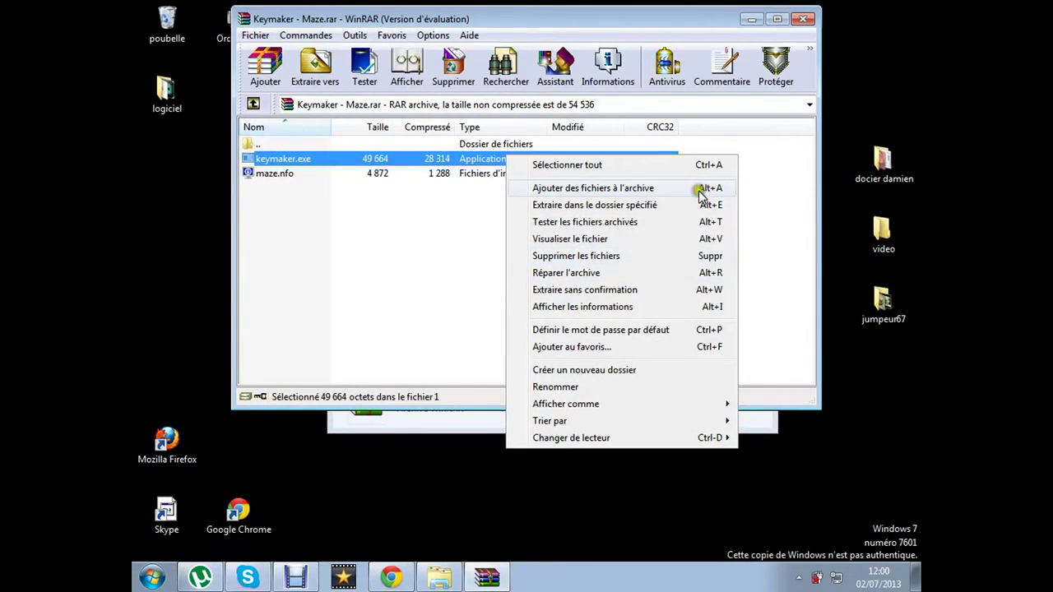
left_click(476, 352)
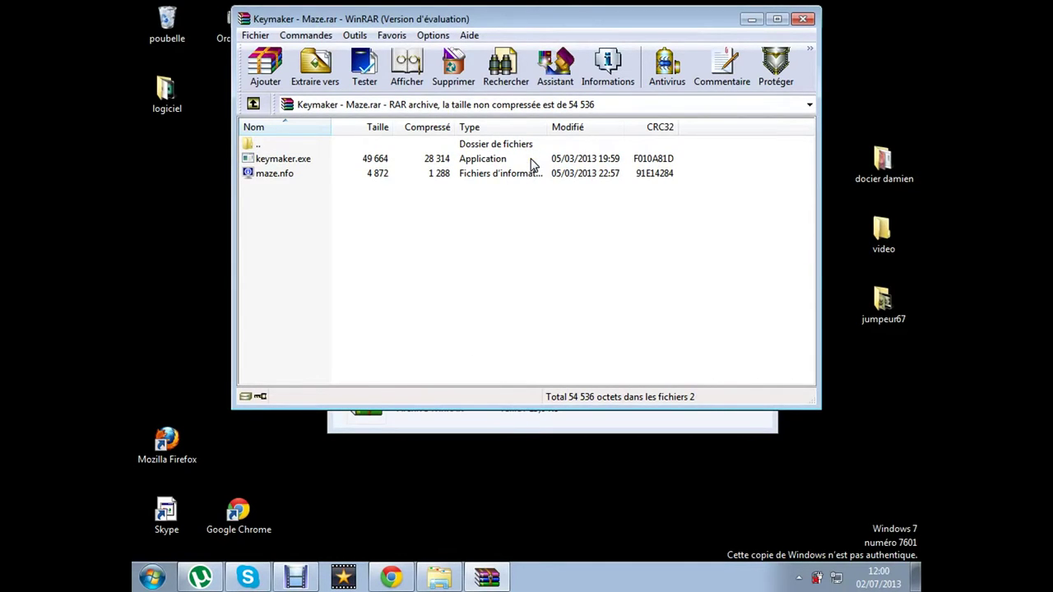
Reopen Keymaker - Maze.rar from its parent folder, drag keymaker.exe onto the desktop, and close WinRAR
double_click(411, 145)
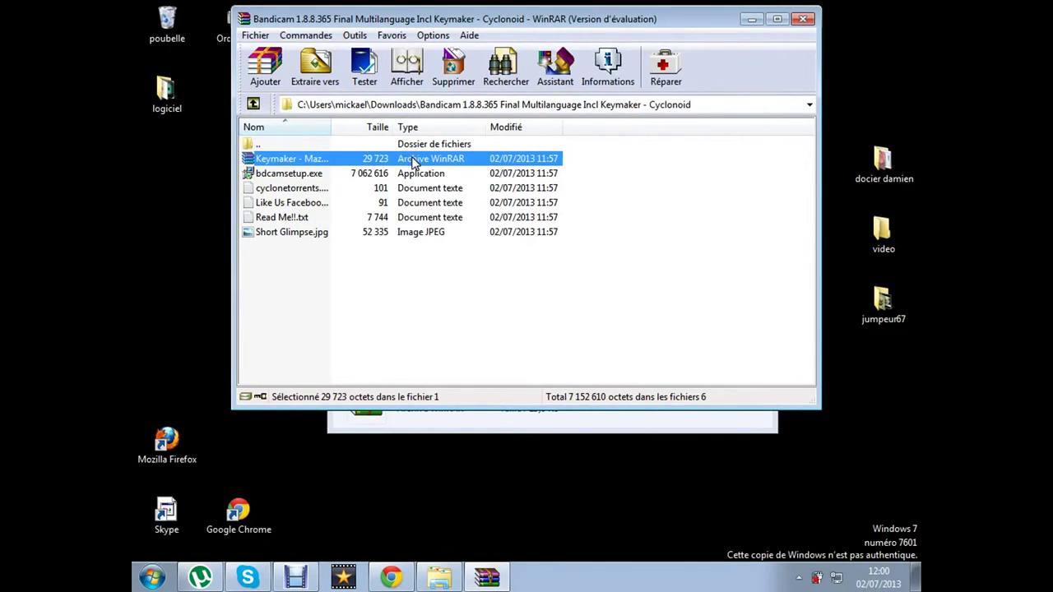
right_click(413, 160)
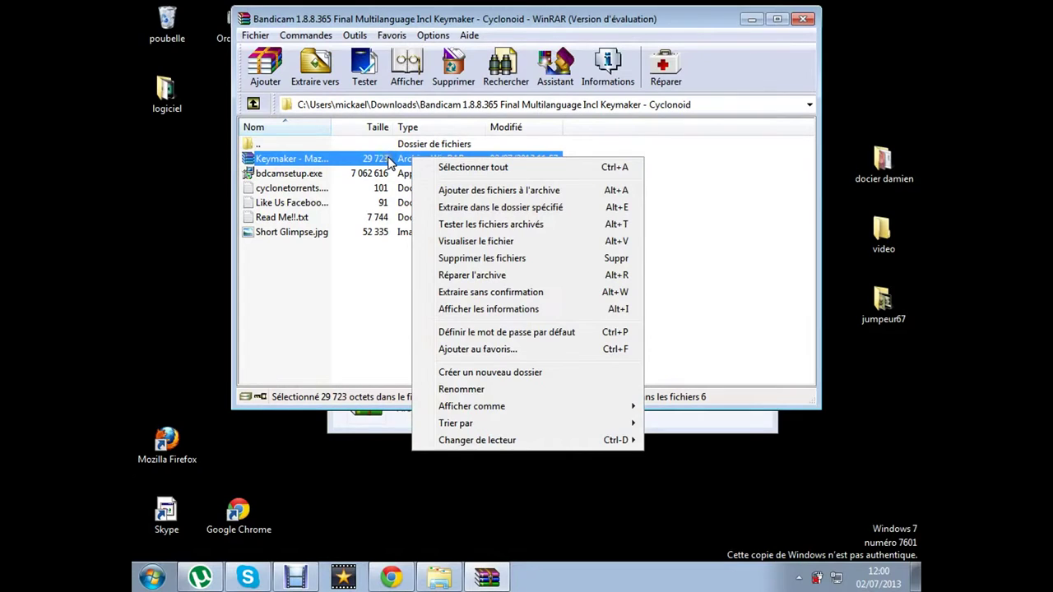
left_click(390, 162)
double_click(389, 162)
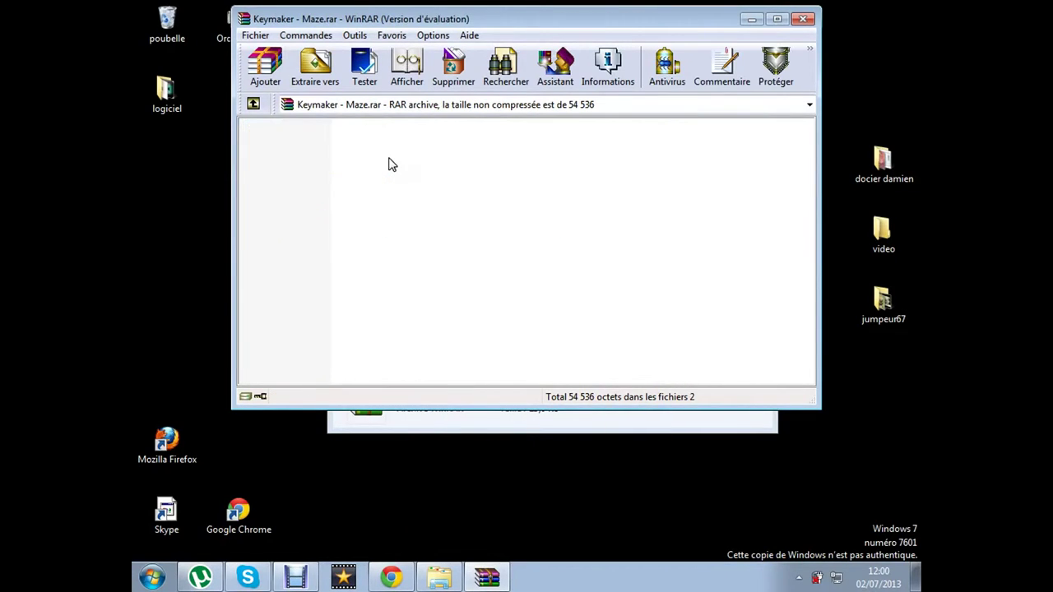
left_click_drag(390, 159, 165, 228)
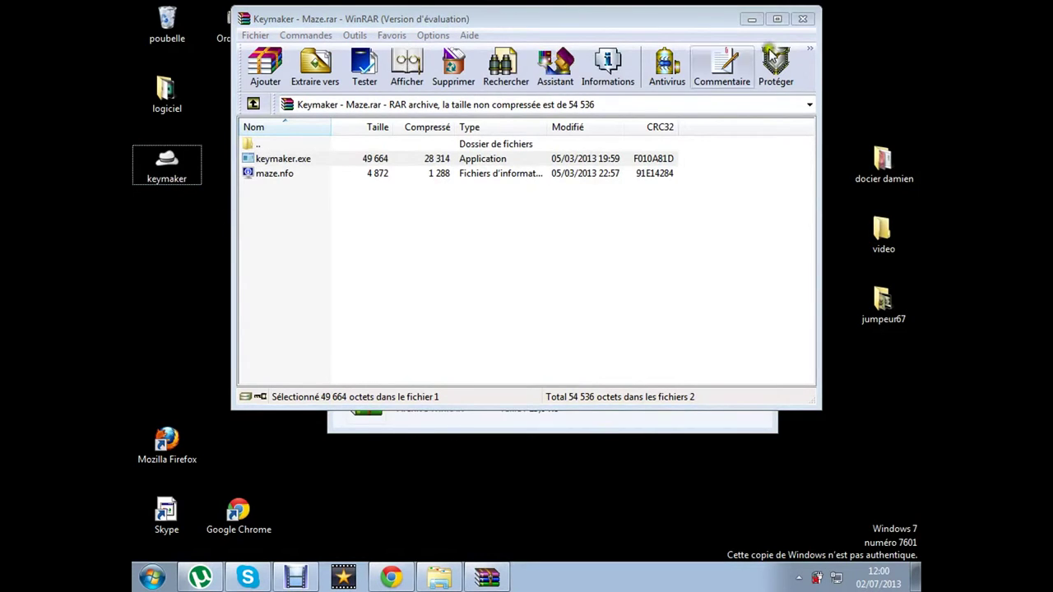
left_click(802, 18)
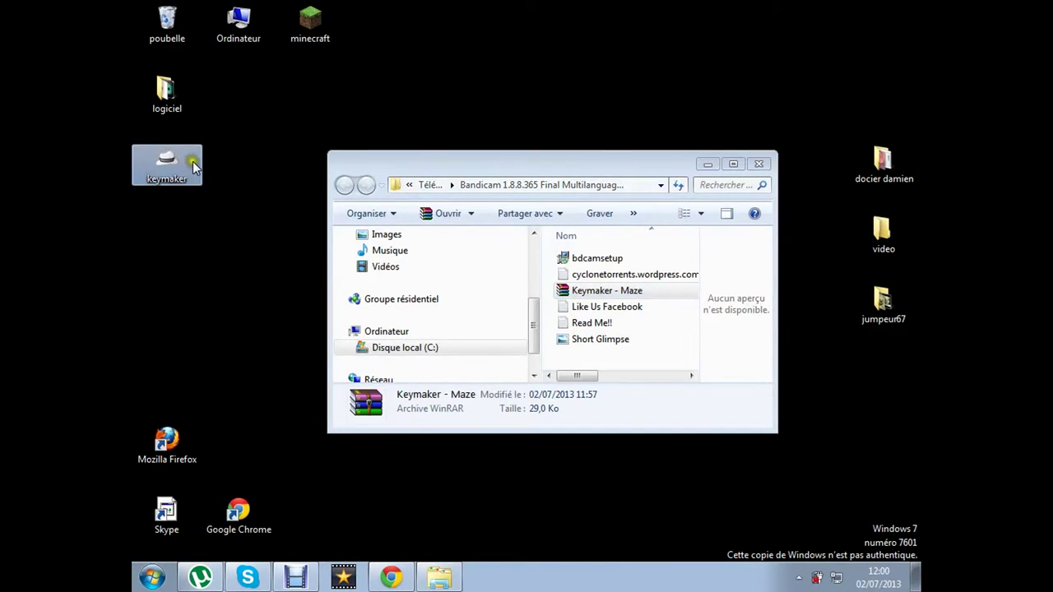
Run keymaker as administrator, register Bandicam with an e-mail address, confirm success, and close keymaker
right_click(185, 165)
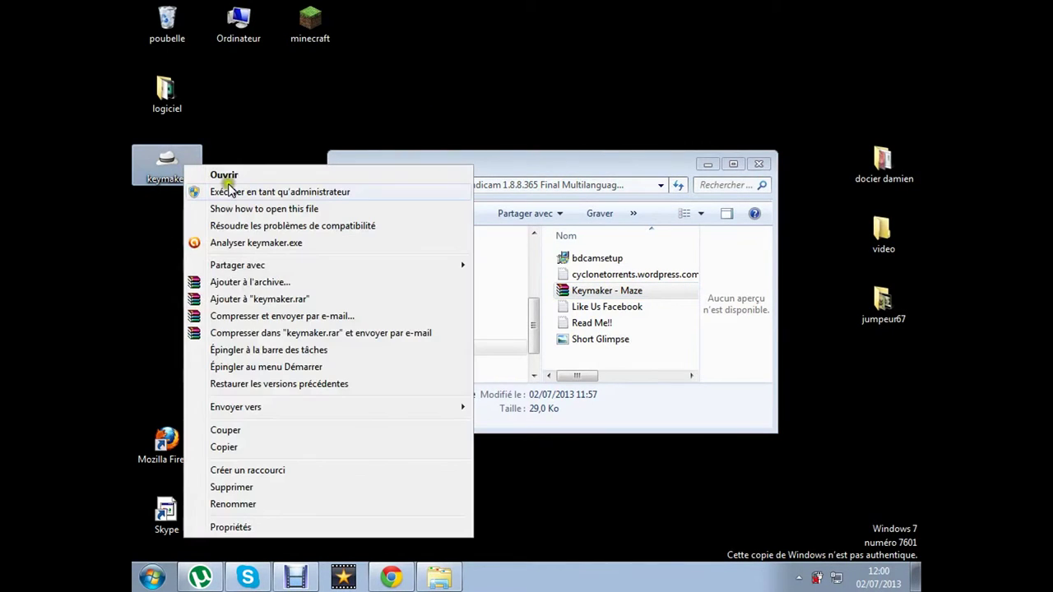
left_click(288, 195)
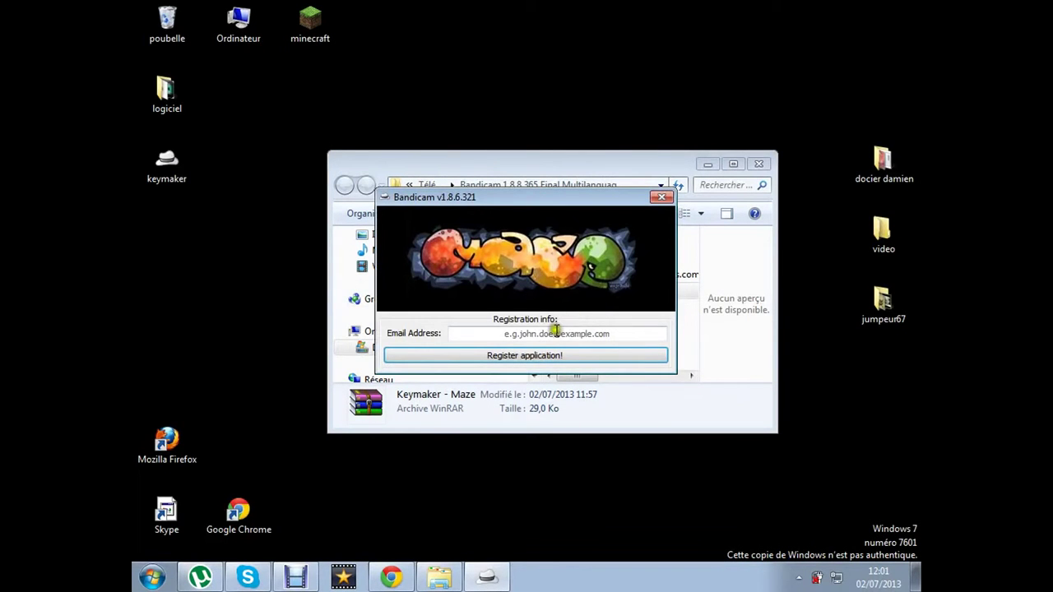
left_click(566, 336)
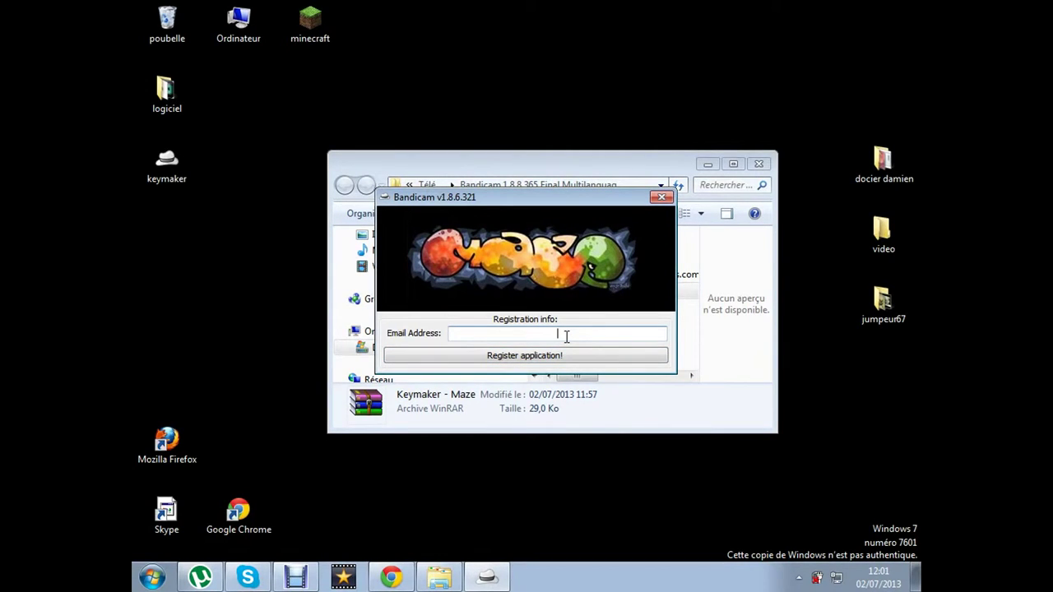
left_click(570, 355)
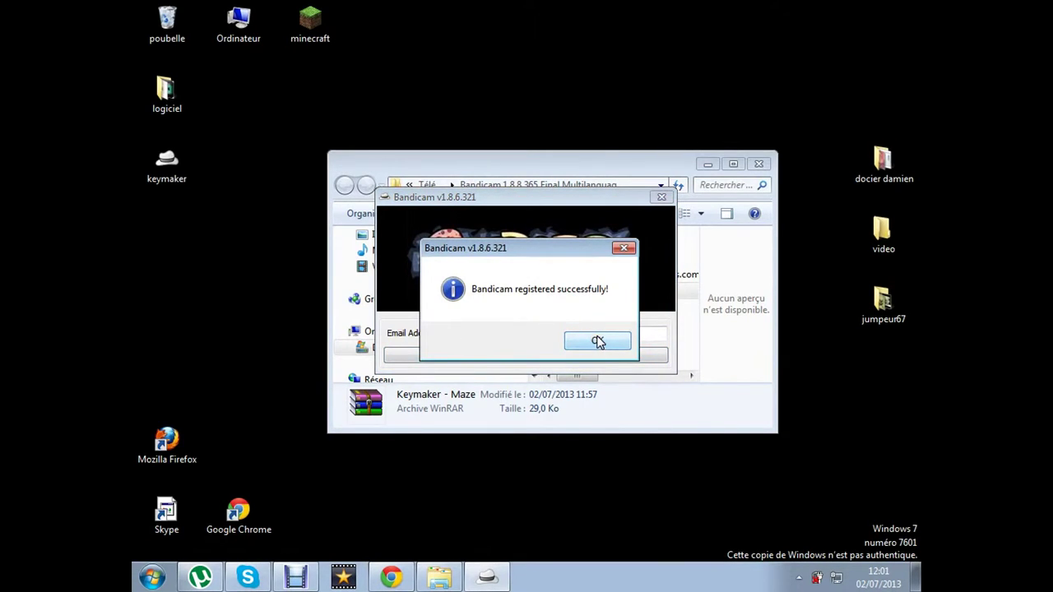
left_click(598, 341)
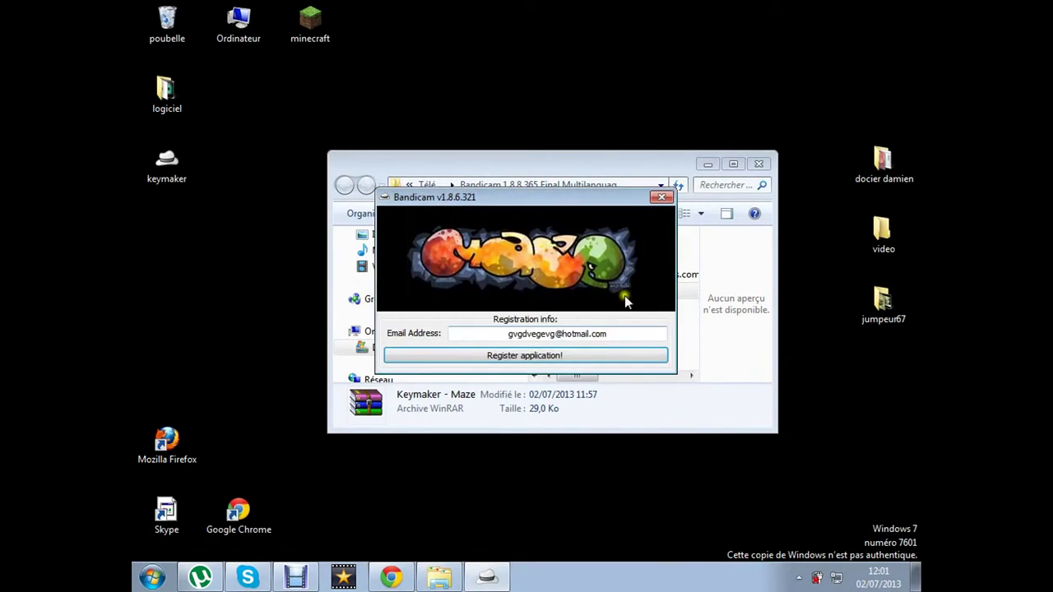
left_click(661, 198)
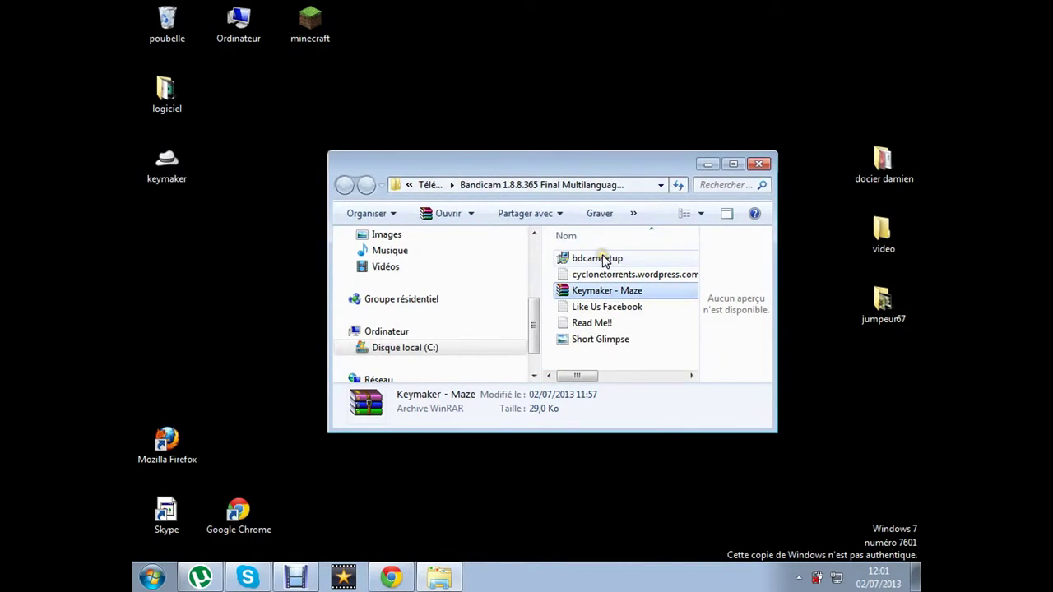
Restore the deleted Bandicam shortcut from the Recycle Bin to the desktop
left_click(707, 165)
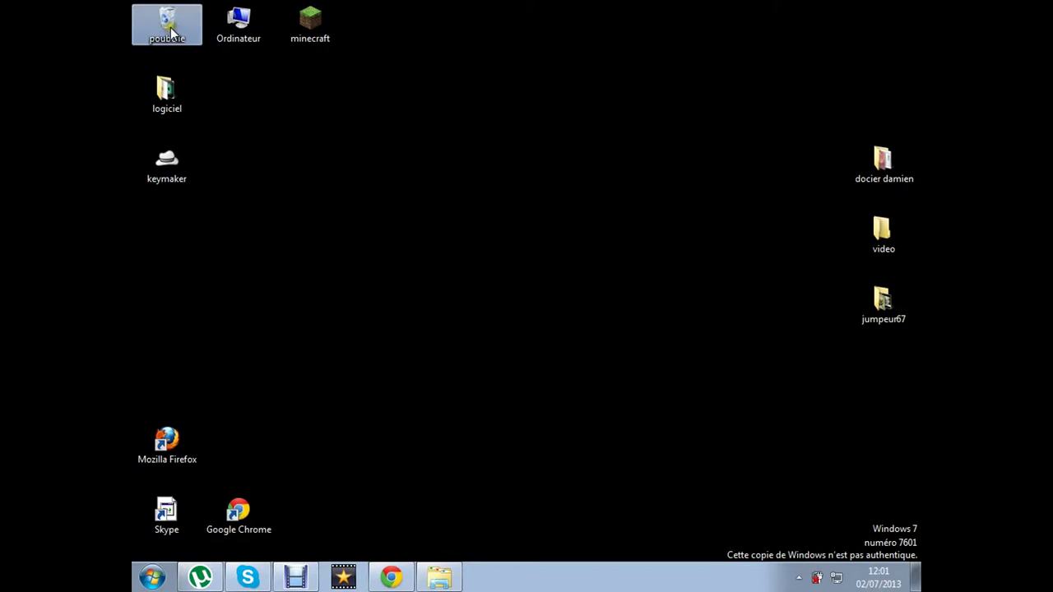
double_click(166, 24)
left_click(613, 267)
left_click(579, 233)
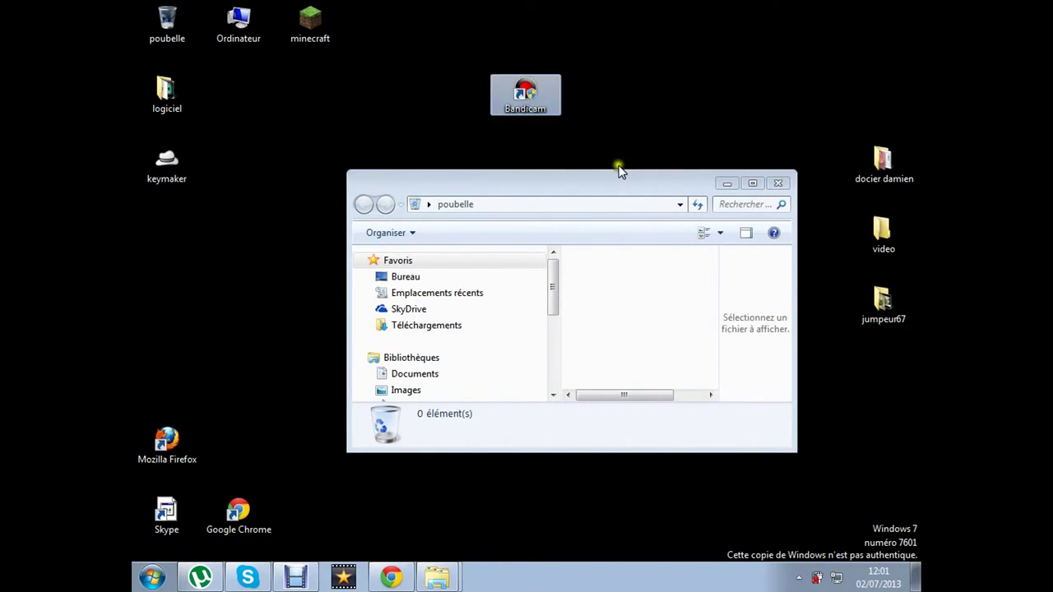
left_click(768, 181)
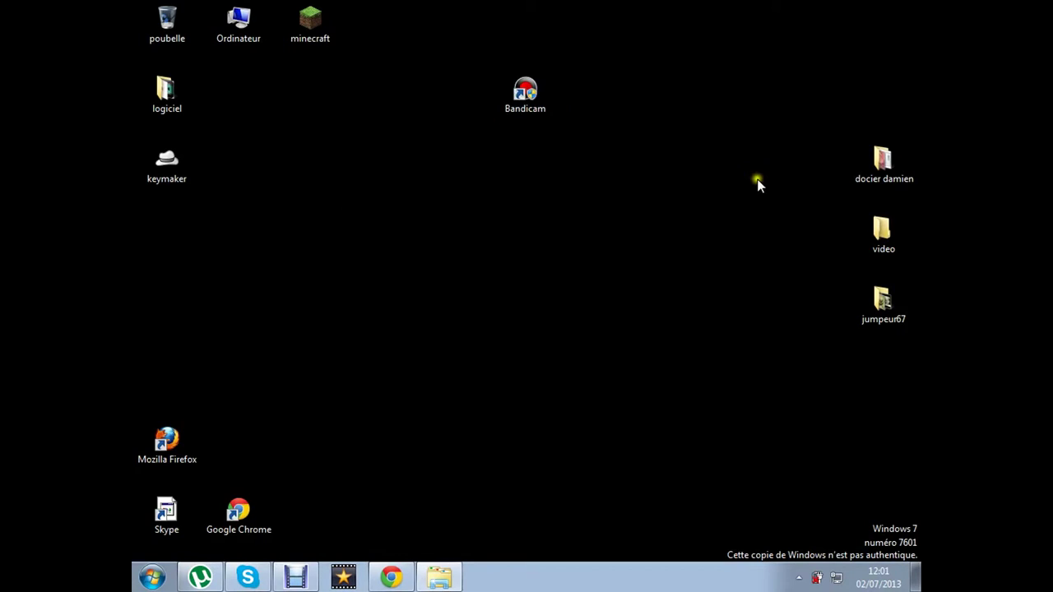
Launch Bandicam, view its A propos licence information, then close it
double_click(523, 102)
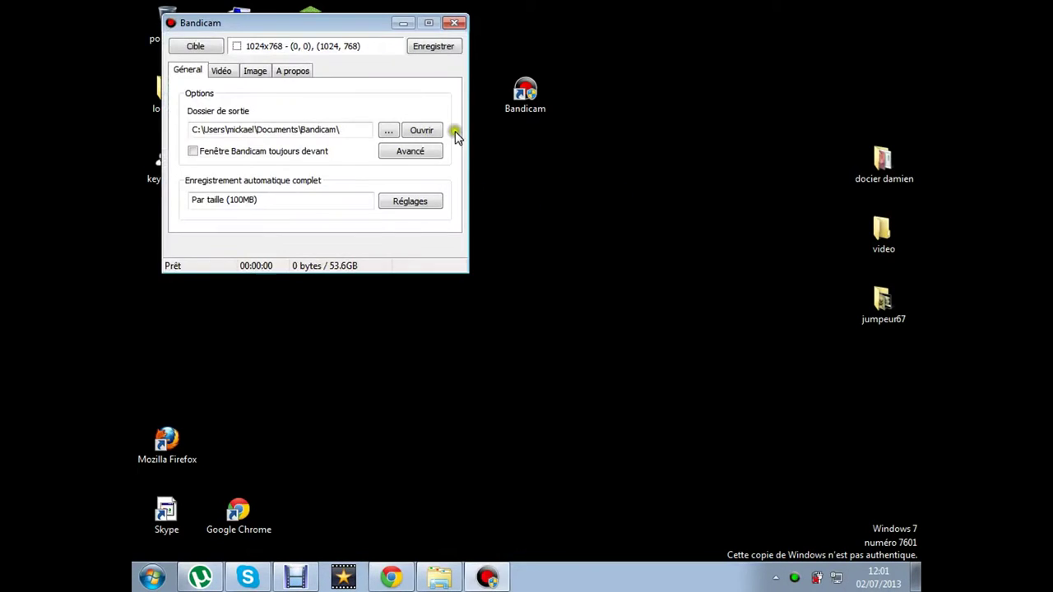
left_click(291, 70)
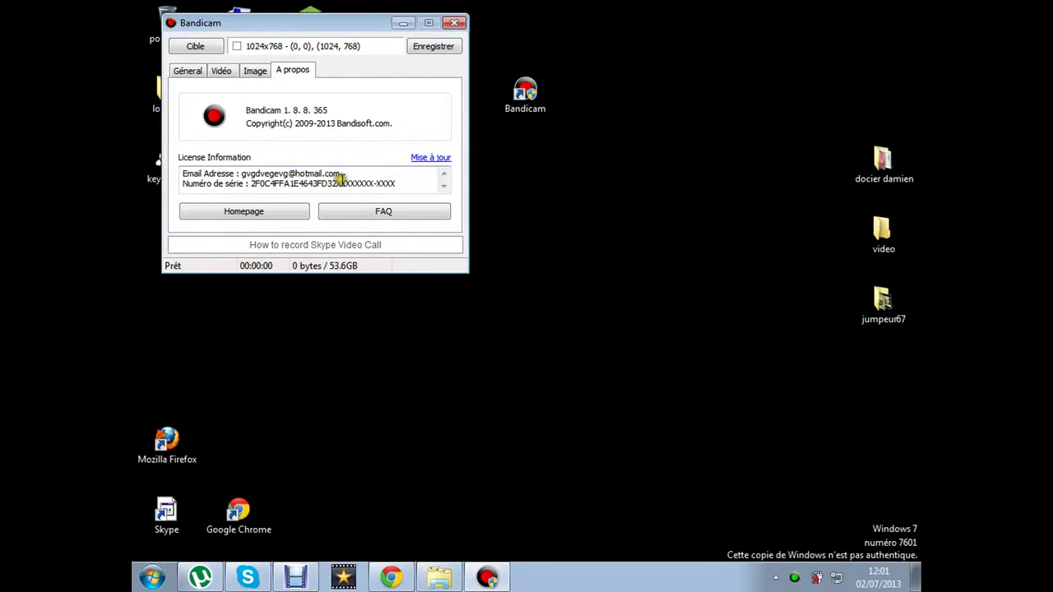
left_click(455, 25)
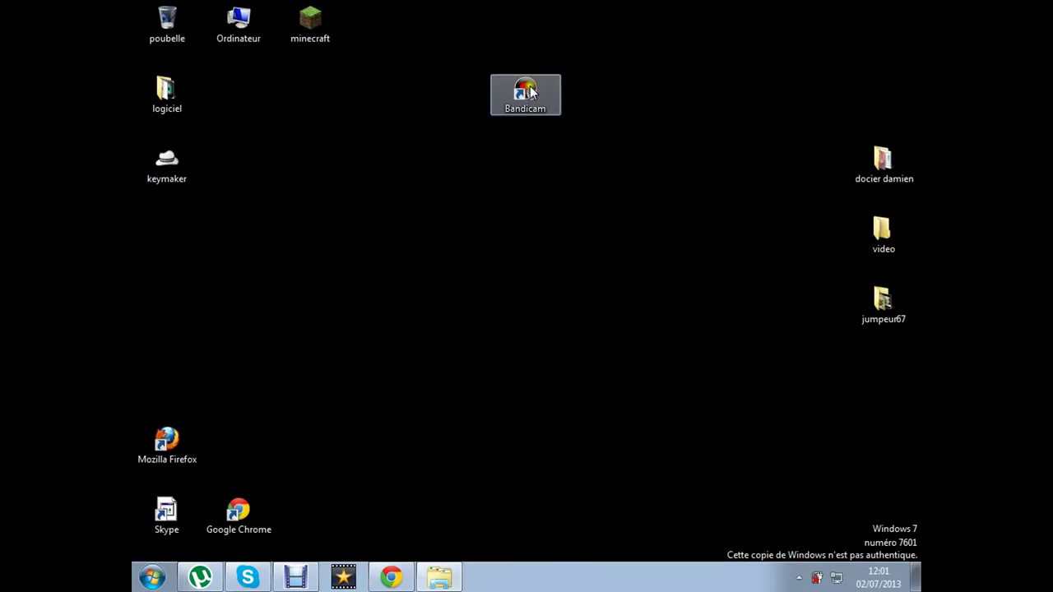
Relaunch keymaker with administrator rights
double_click(201, 165)
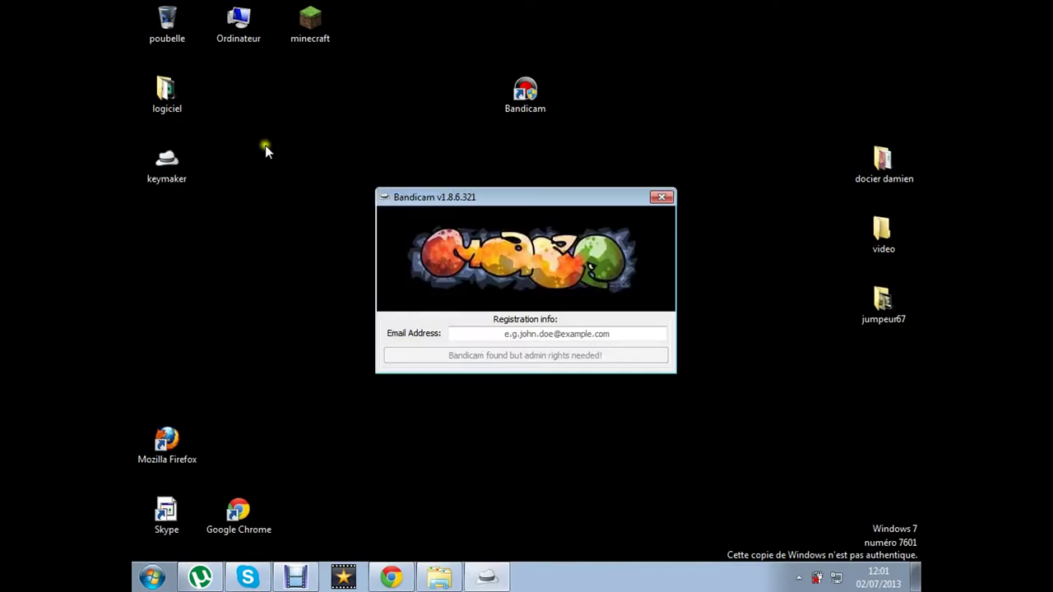
left_click(661, 197)
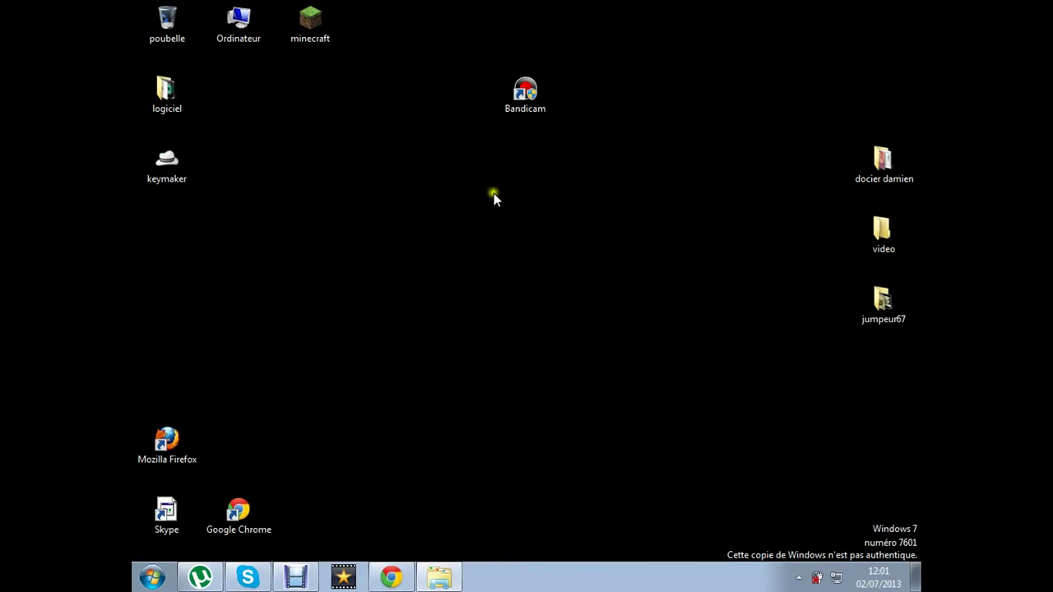
double_click(185, 166)
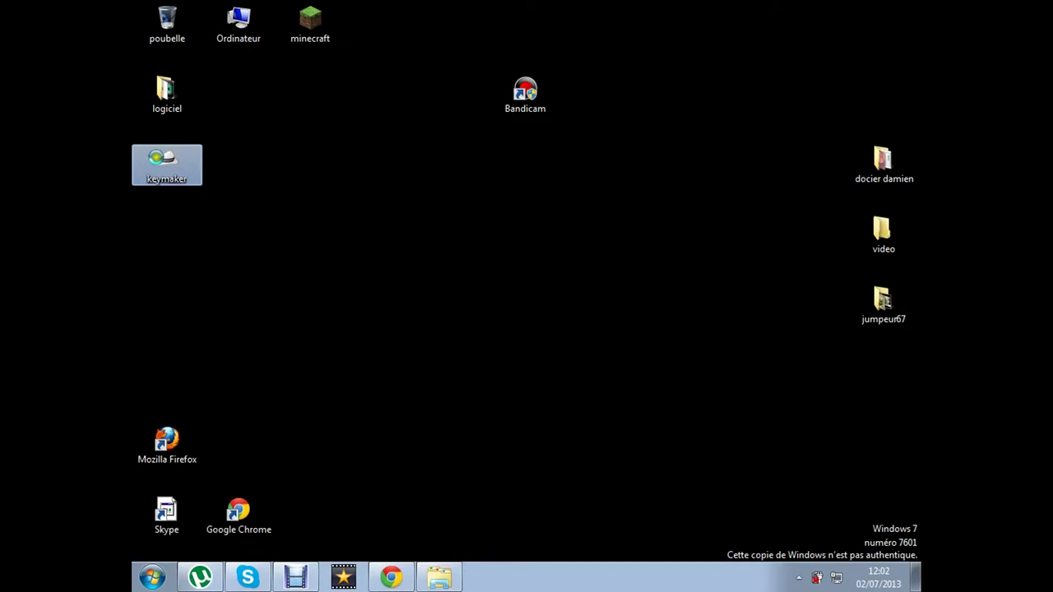
right_click(158, 159)
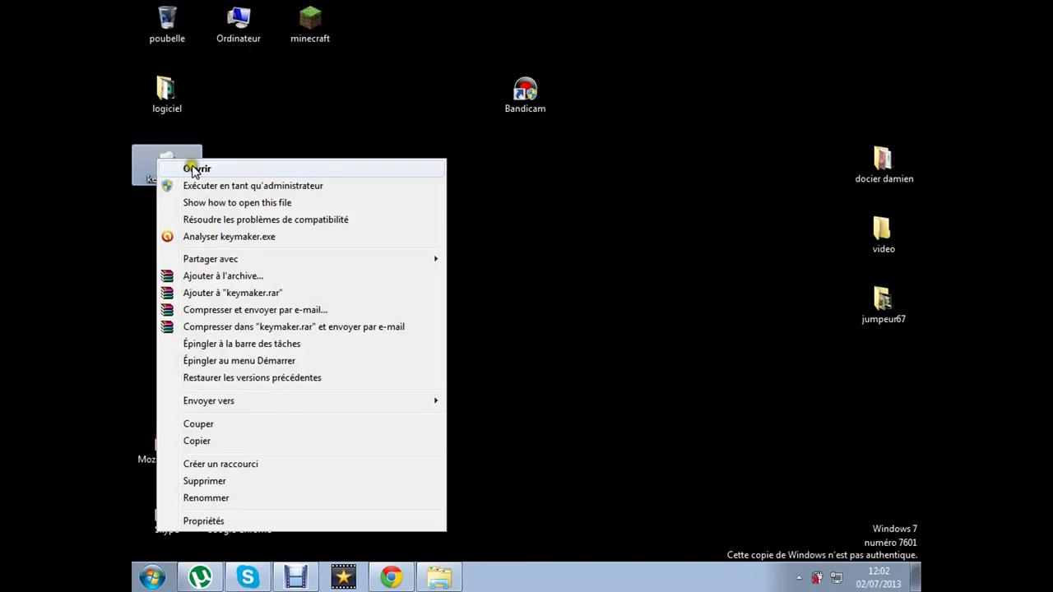
left_click(235, 185)
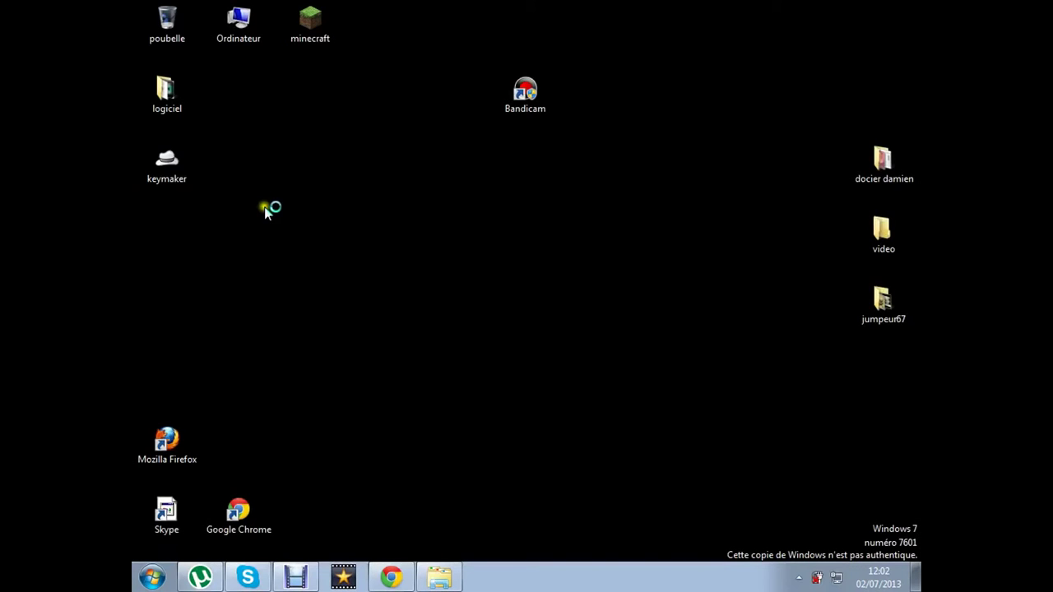
Register Bandicam under a new e-mail address, close keymaker, and relaunch Bandicam
left_click(549, 333)
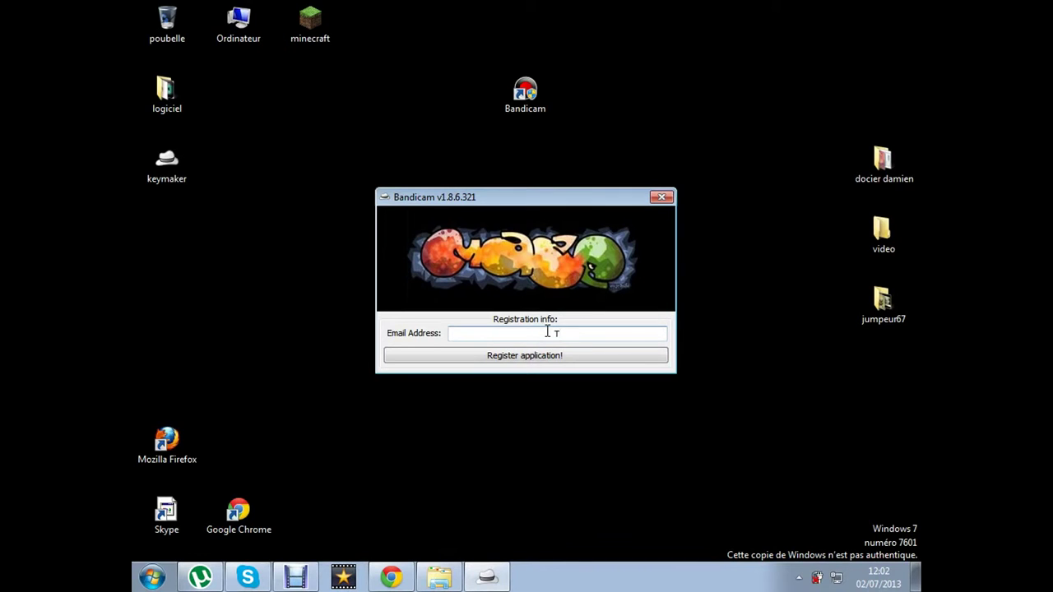
left_click(599, 358)
left_click(596, 341)
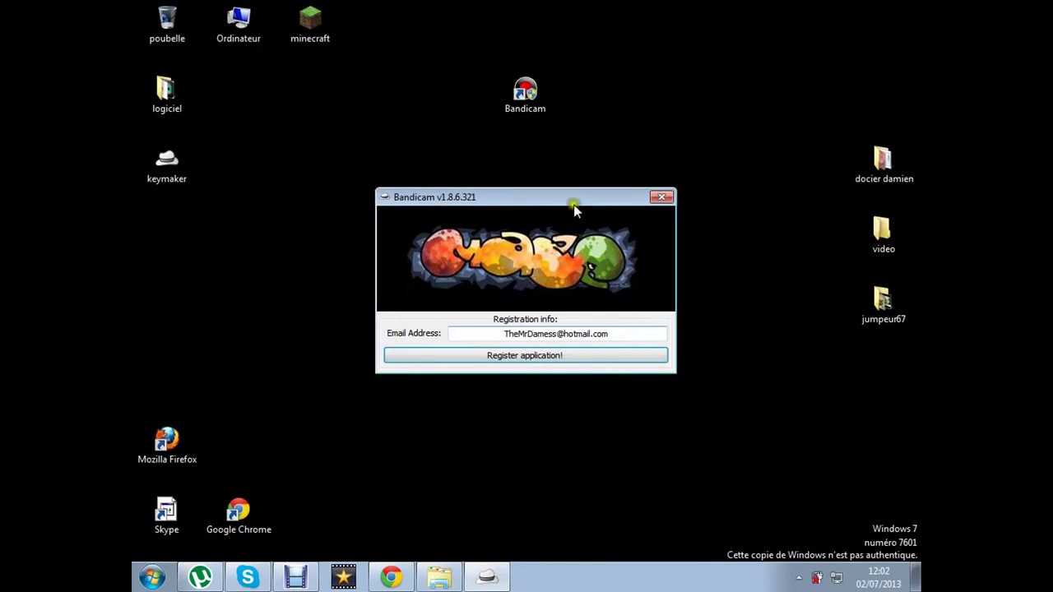
left_click(565, 356)
left_click(578, 346)
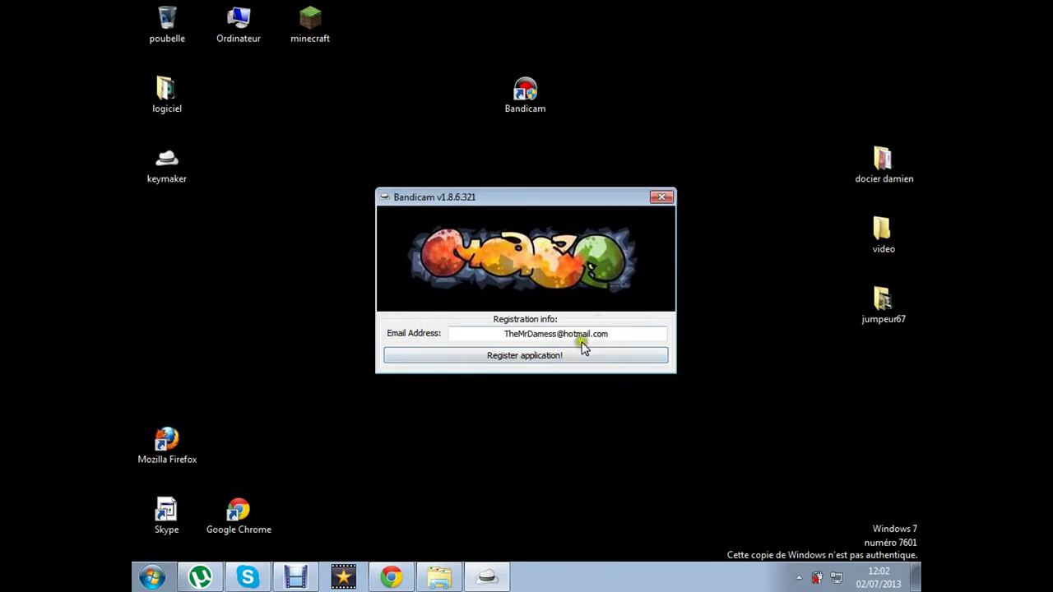
left_click(661, 197)
double_click(540, 96)
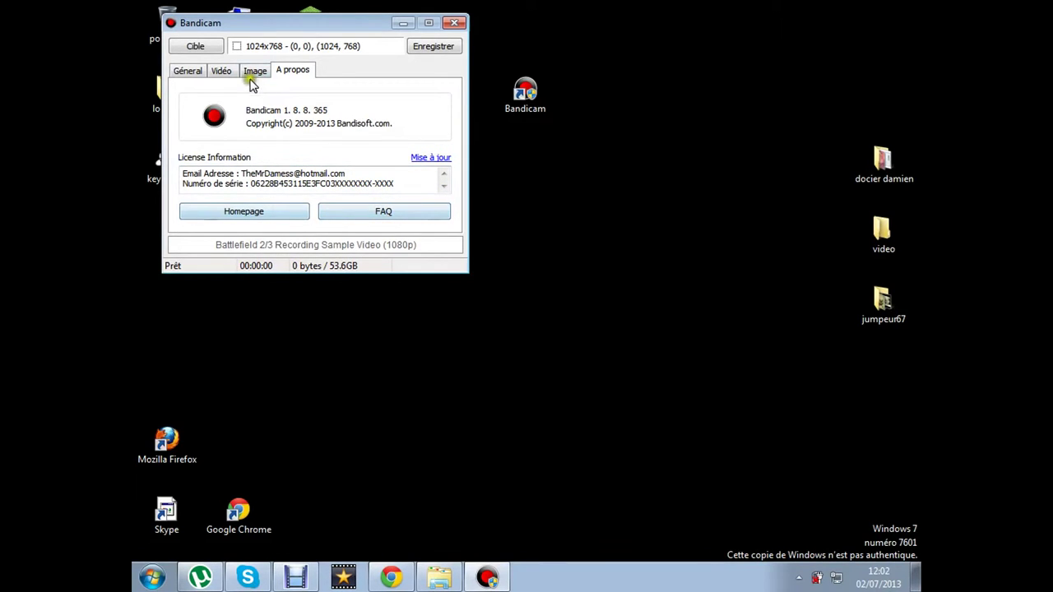
Record a roughly 20-second test clip from the Général tab, stop it with F12, and open the output folder
left_click(251, 73)
left_click(222, 73)
left_click(194, 73)
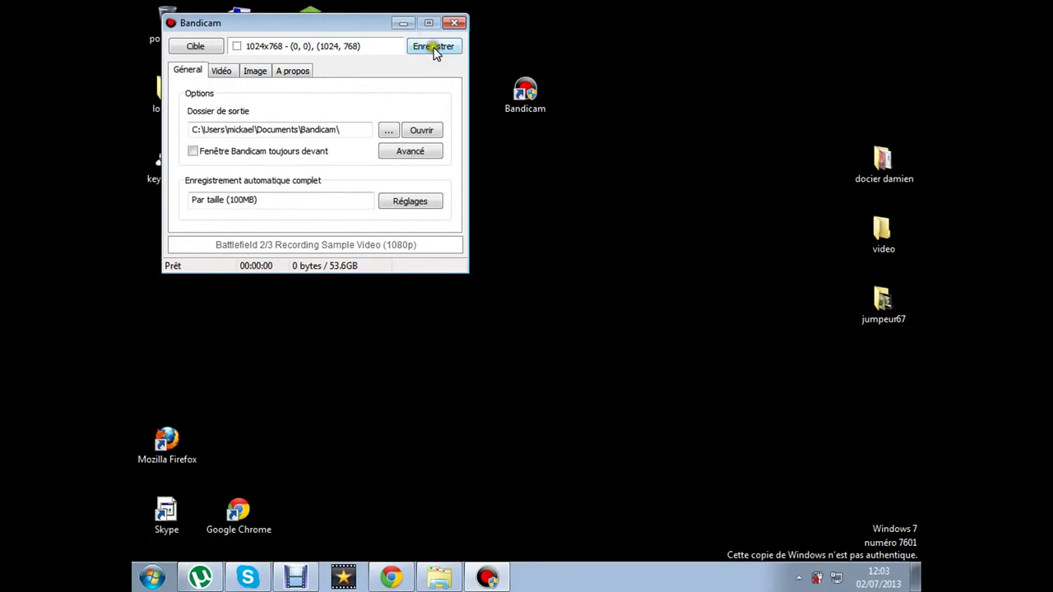
left_click(406, 47)
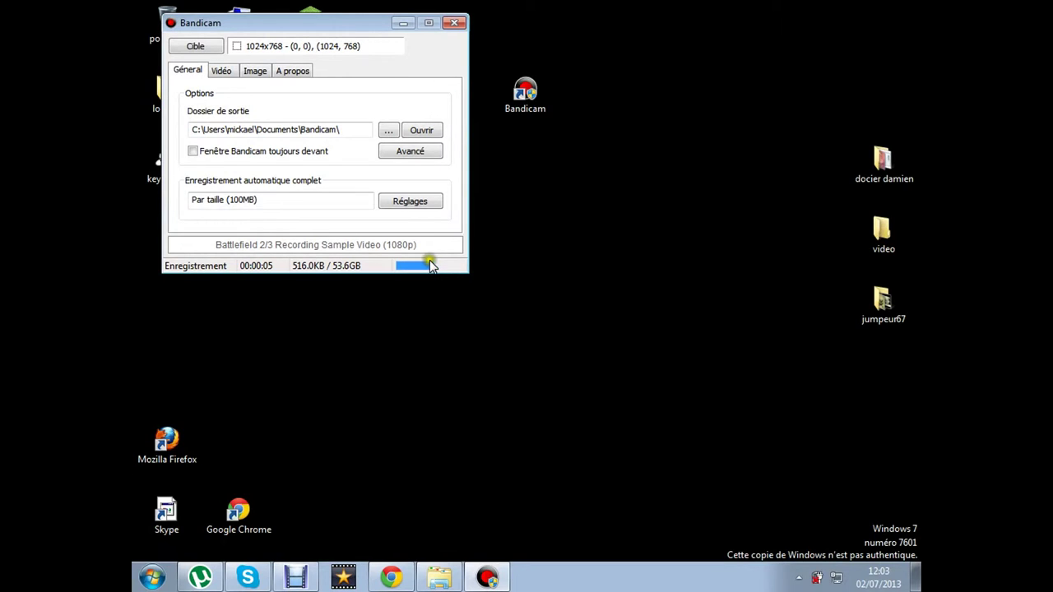
left_click(578, 29)
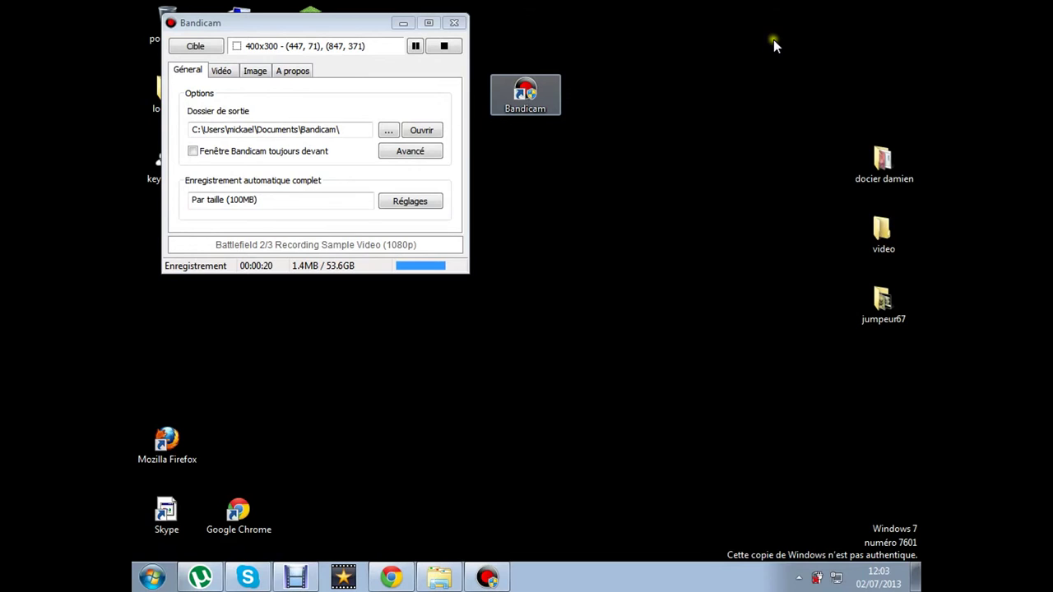
key("F12")
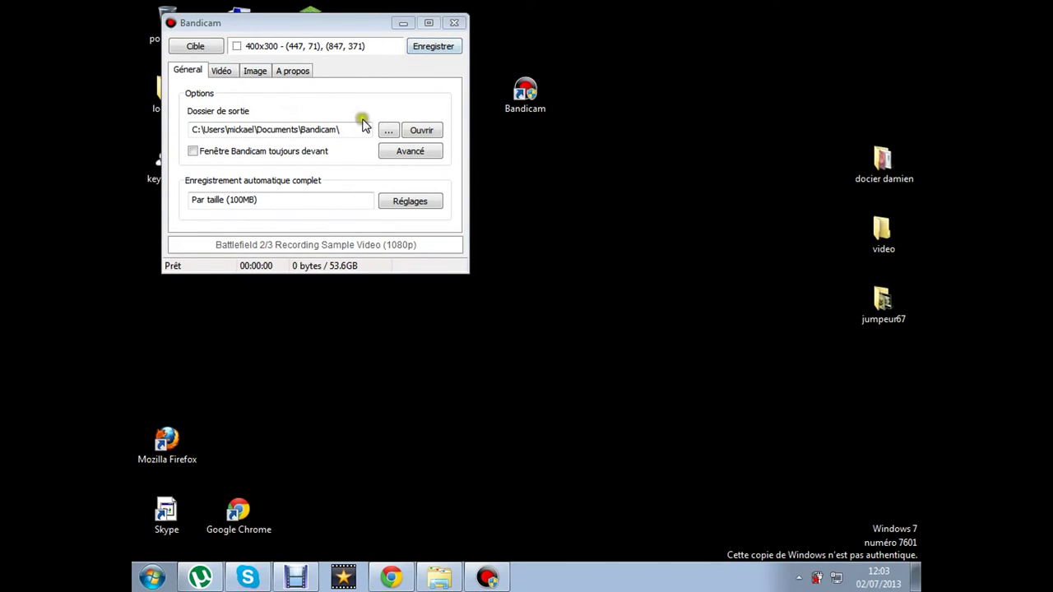
left_click(419, 133)
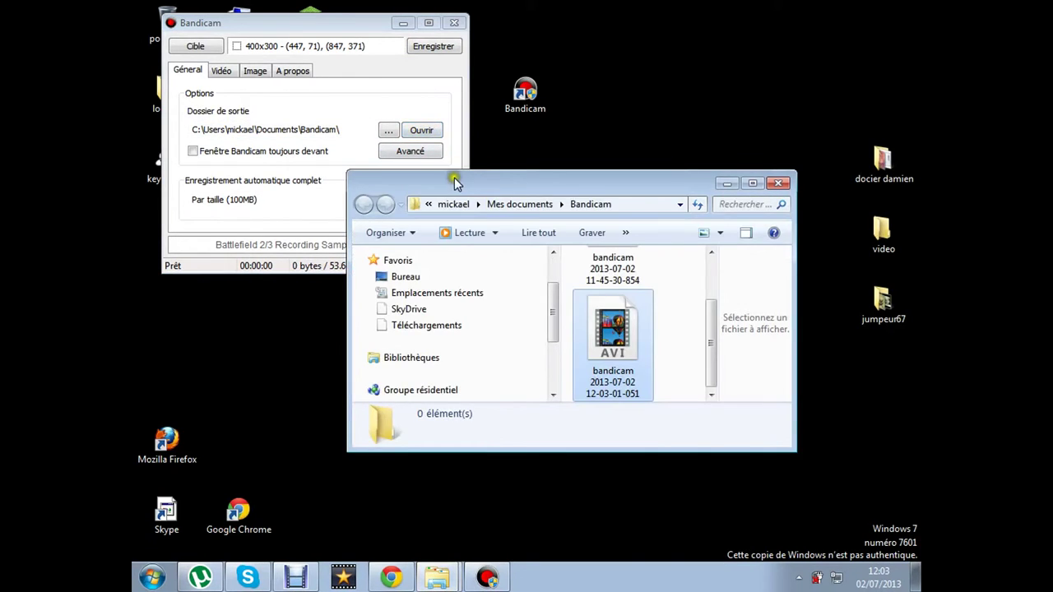
left_click_drag(453, 176, 318, 115)
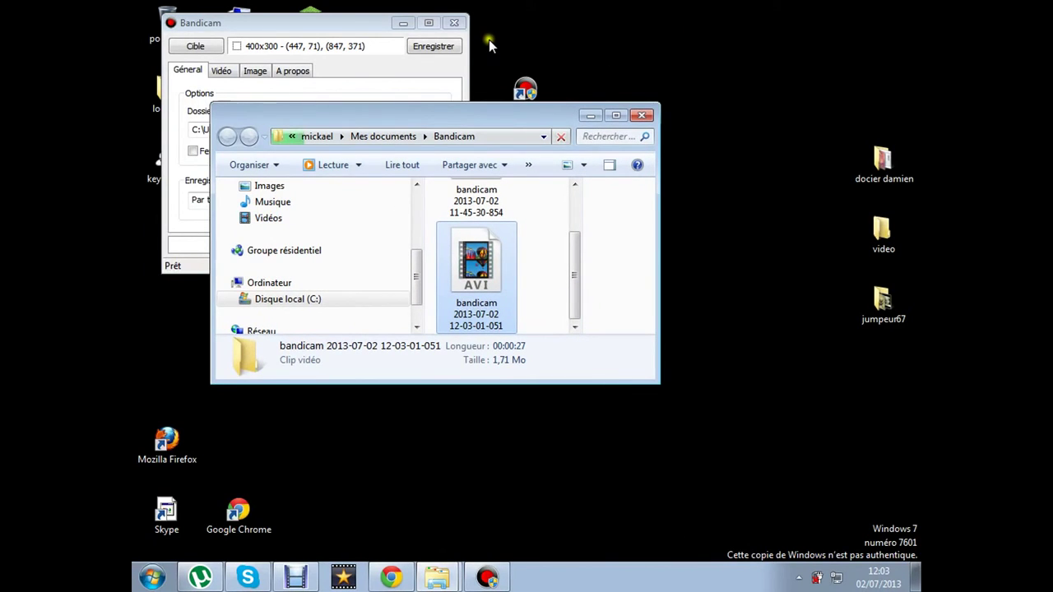
left_click(505, 100)
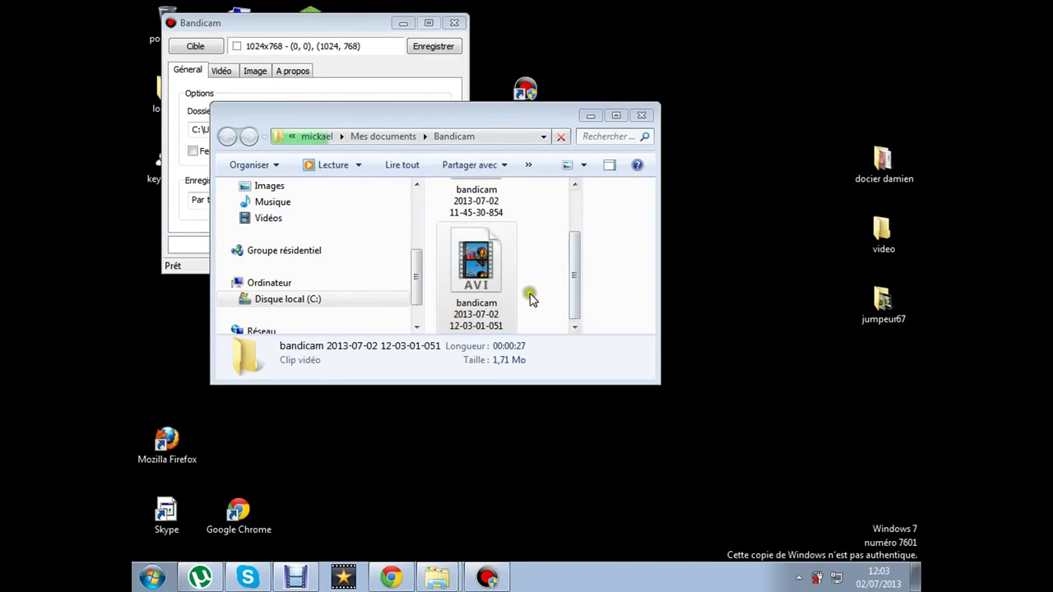
left_click(488, 289)
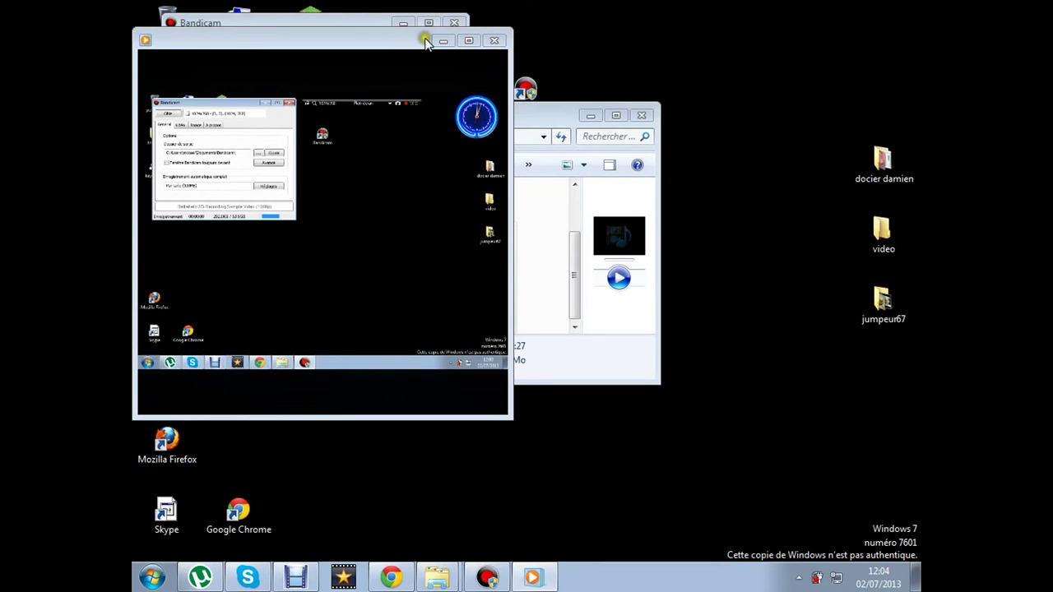
left_click_drag(414, 34, 448, 41)
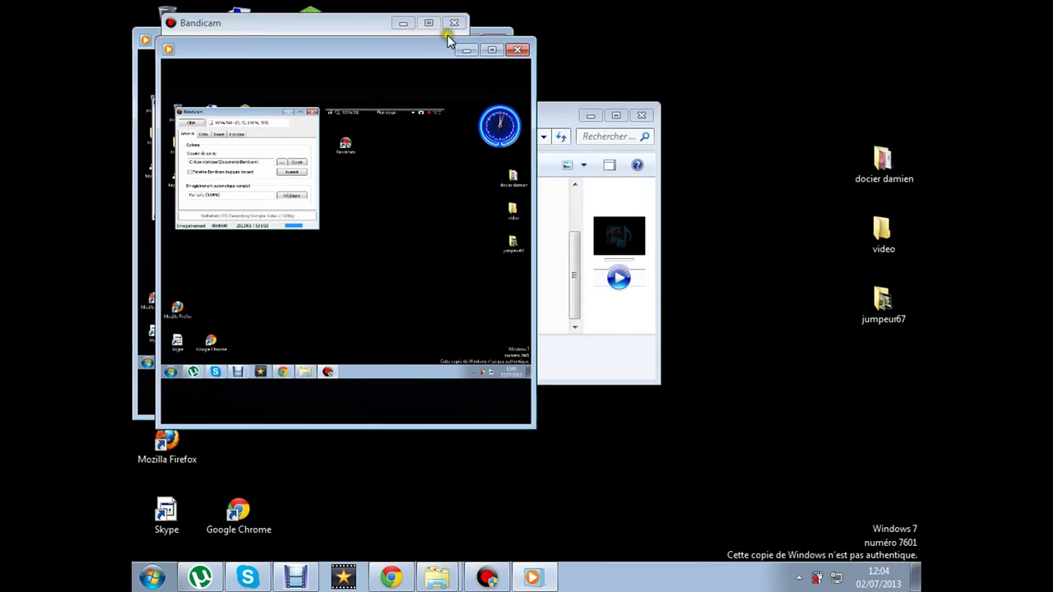
left_click(516, 51)
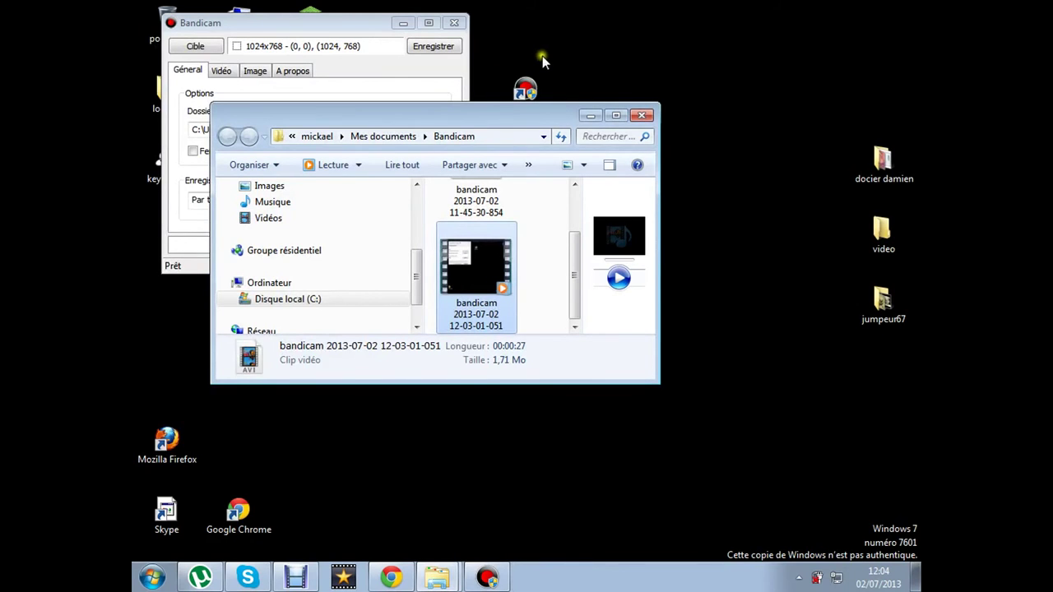
left_click_drag(559, 115, 545, 129)
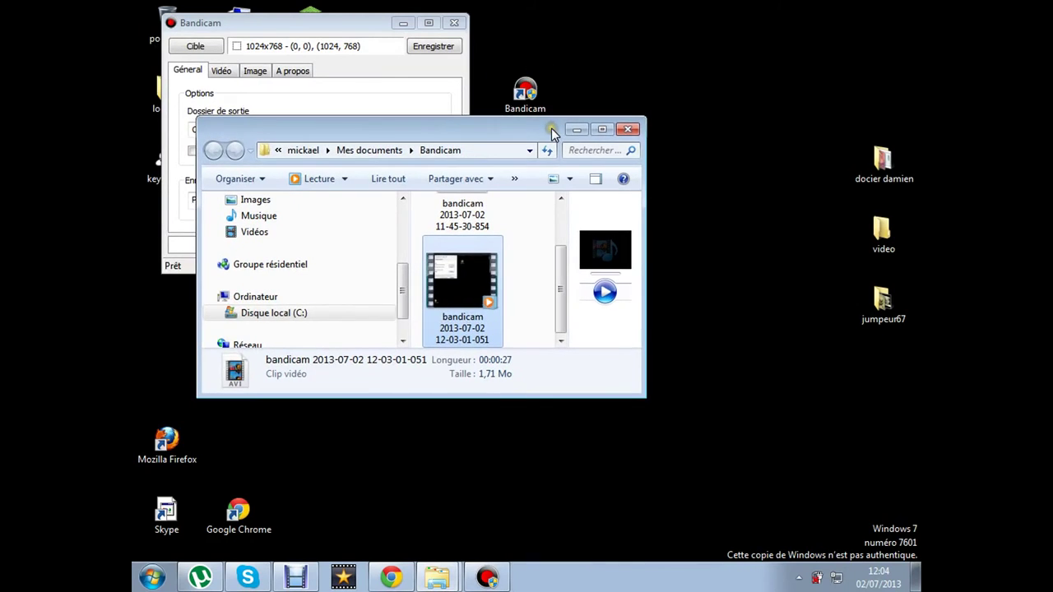
Close Bandicam, delete the keymaker icon, and place the Bandicam icon below logiciel
left_click(630, 131)
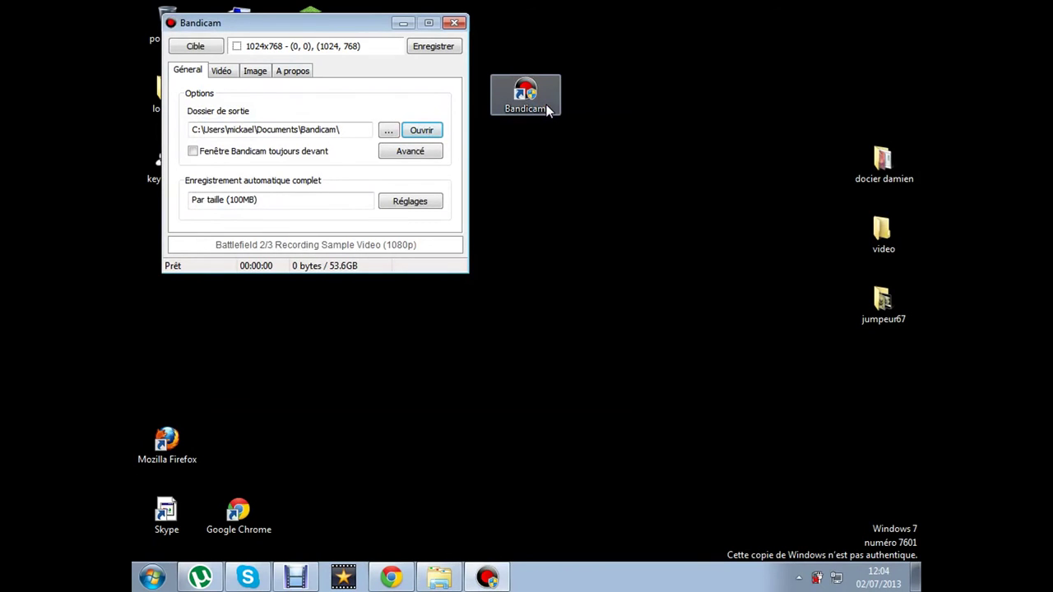
left_click(453, 25)
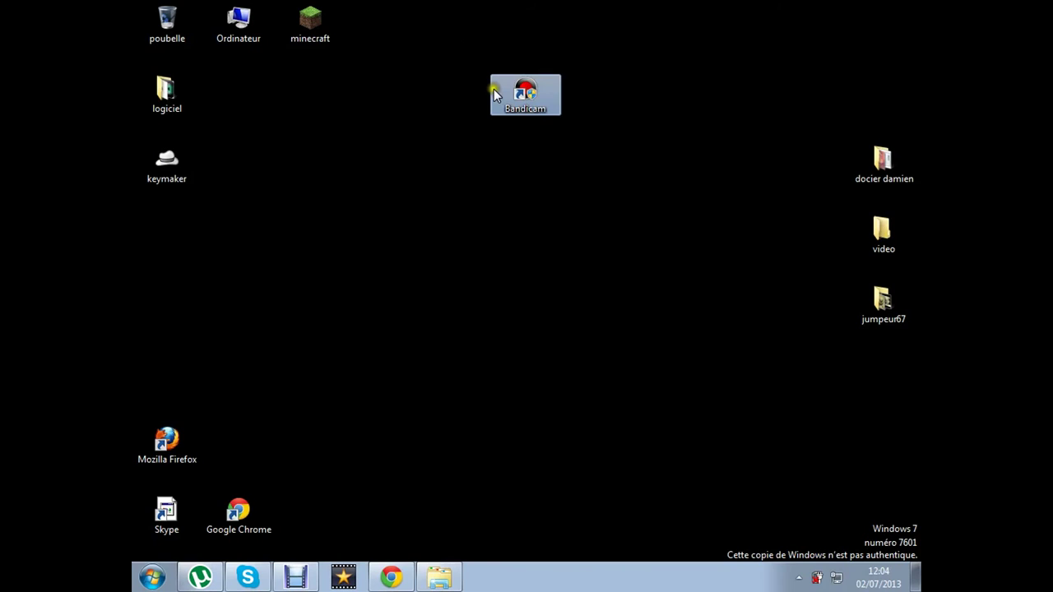
left_click_drag(493, 89, 237, 107)
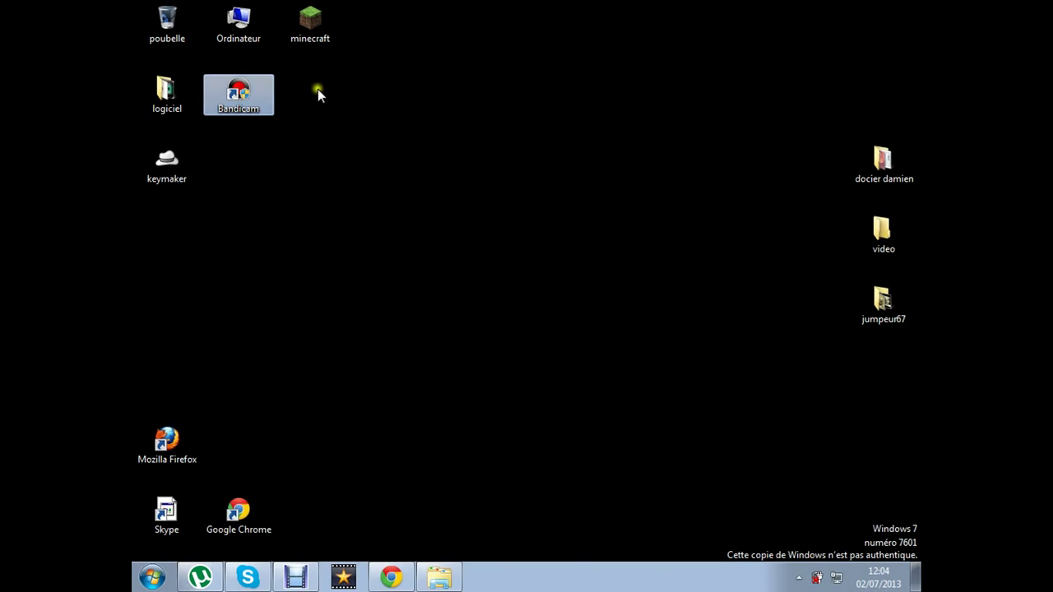
left_click(179, 129)
left_click(167, 160)
left_click(162, 104, "ctrl")
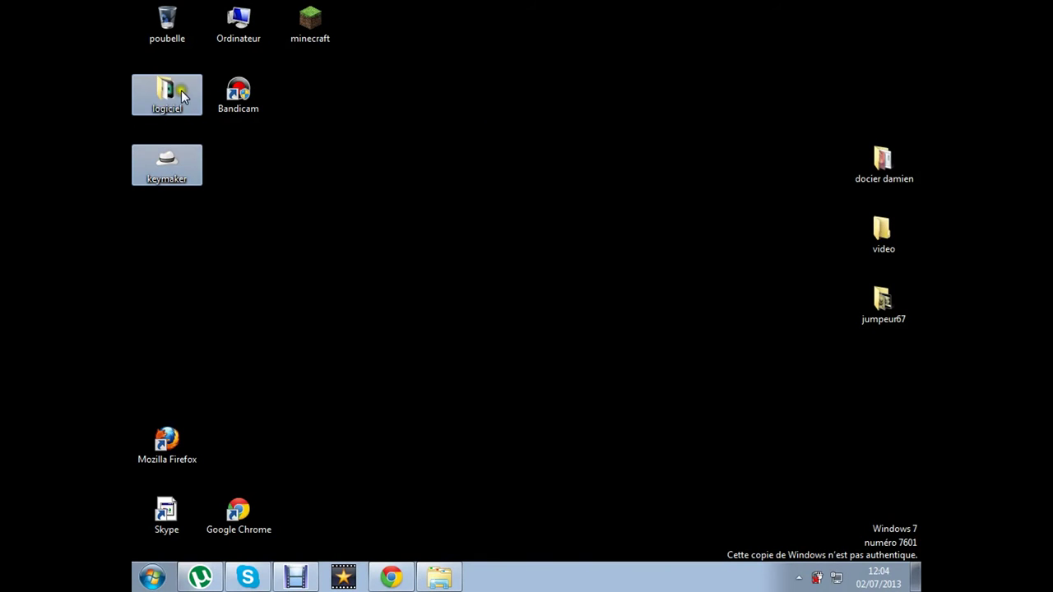
left_click(238, 95)
left_click_drag(189, 155, 189, 156)
left_click(234, 138)
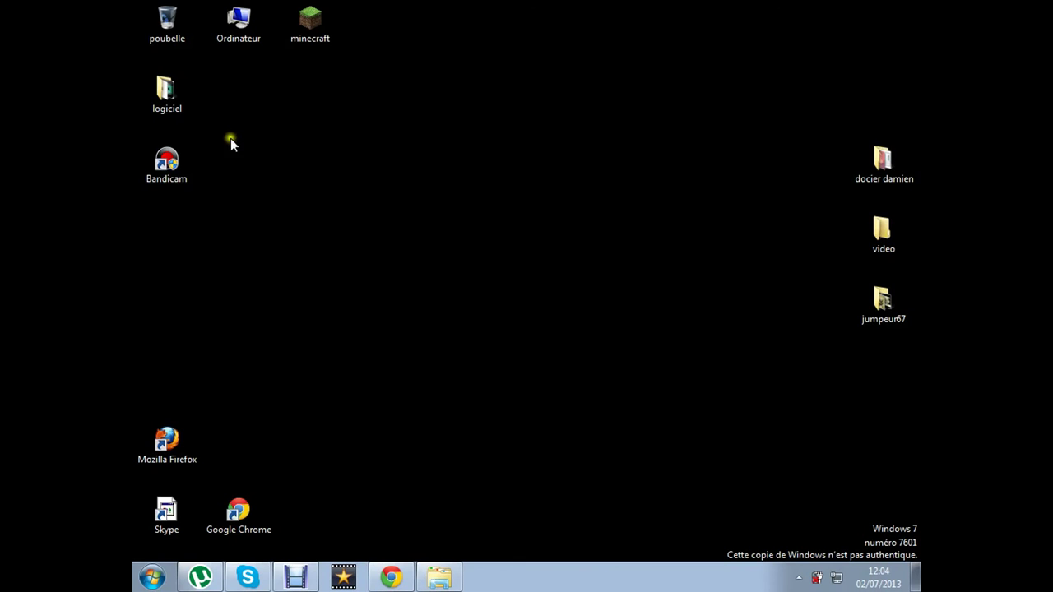
Close the recordings folder and Chrome, then launch Debut Video Capture Software
left_click(439, 578)
left_click(758, 165)
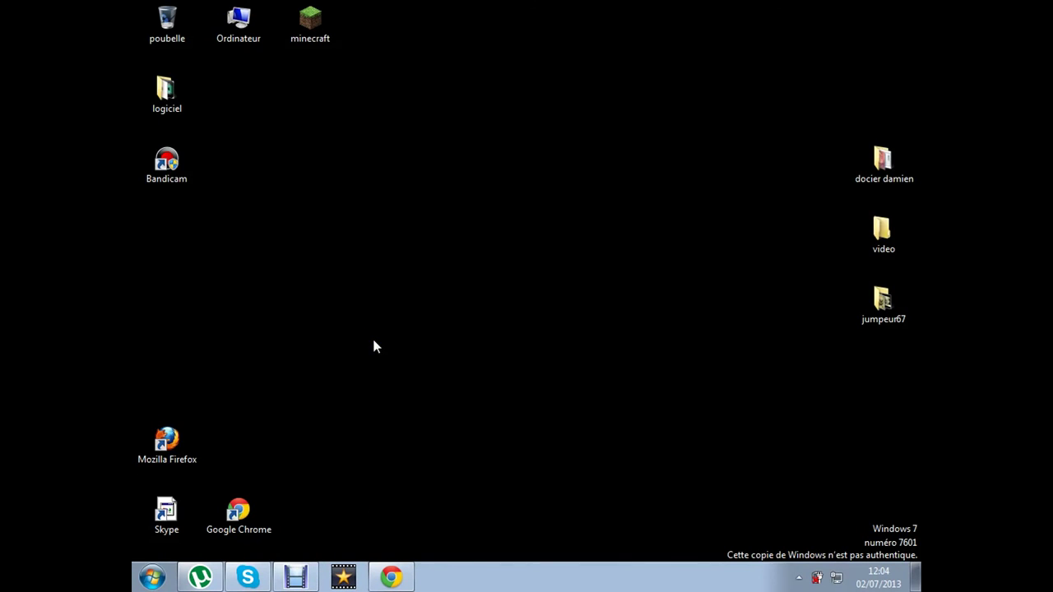
left_click(509, 332)
left_click(391, 576)
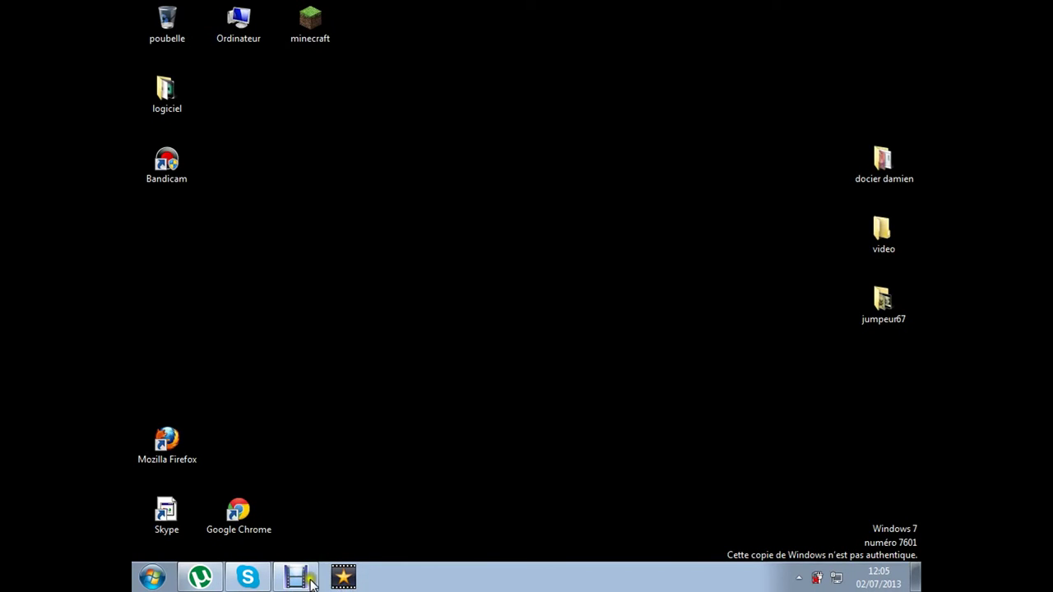
left_click(310, 581)
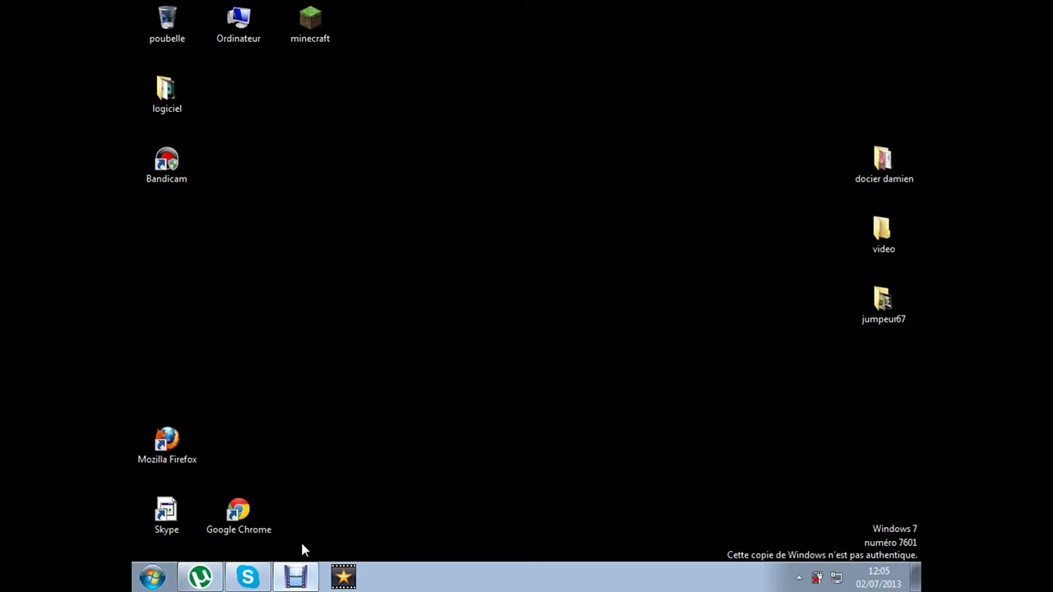